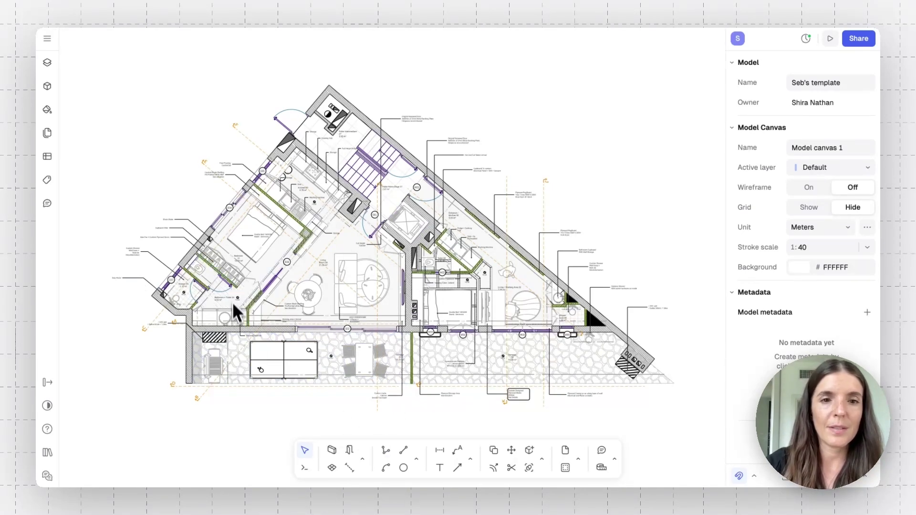
# Zoom far into empty canvas until the 'Your drawing is out of view' notice appears.
pyautogui.hscroll(-2, 110, 361)
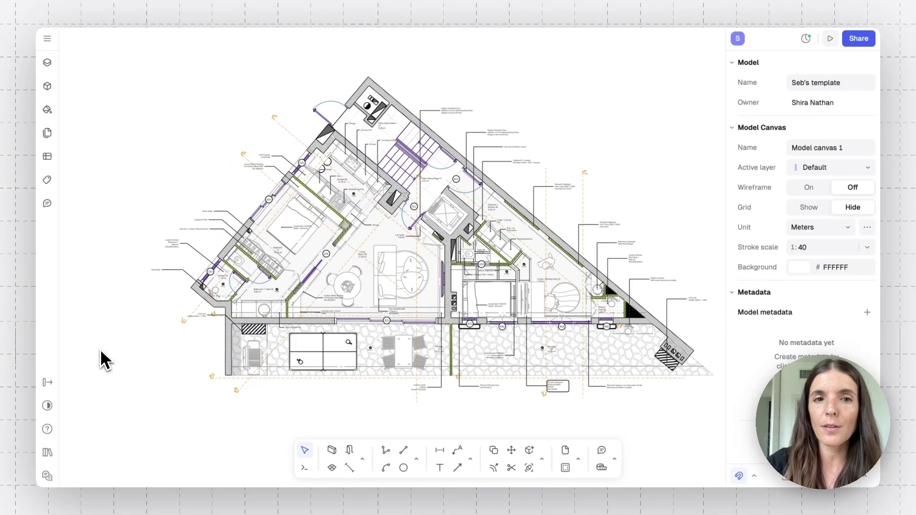
pyautogui.scroll(5, 103, 361)
pyautogui.scroll(3, 210, 301)
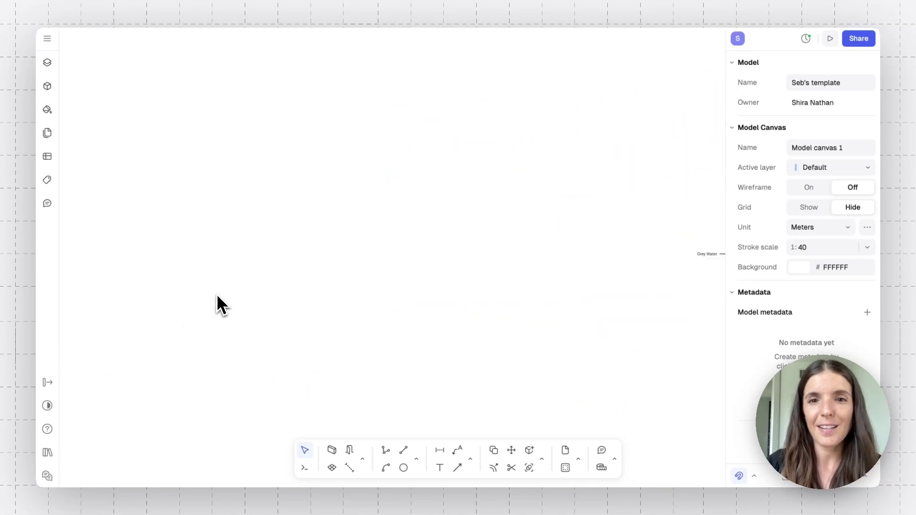
pyautogui.scroll(1, 217, 301)
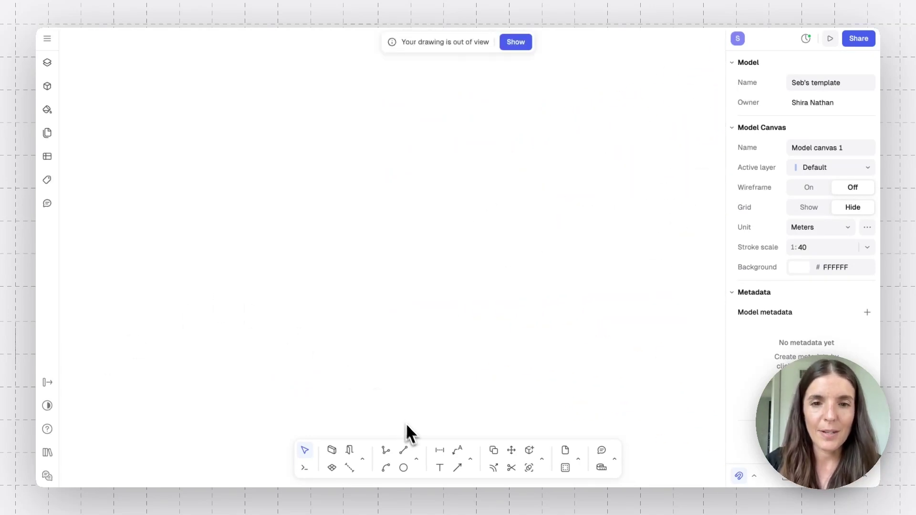
# Start a Polyline (PL) from the Shapes menu and place its first point on the blank canvas.
pyautogui.click(416, 460)
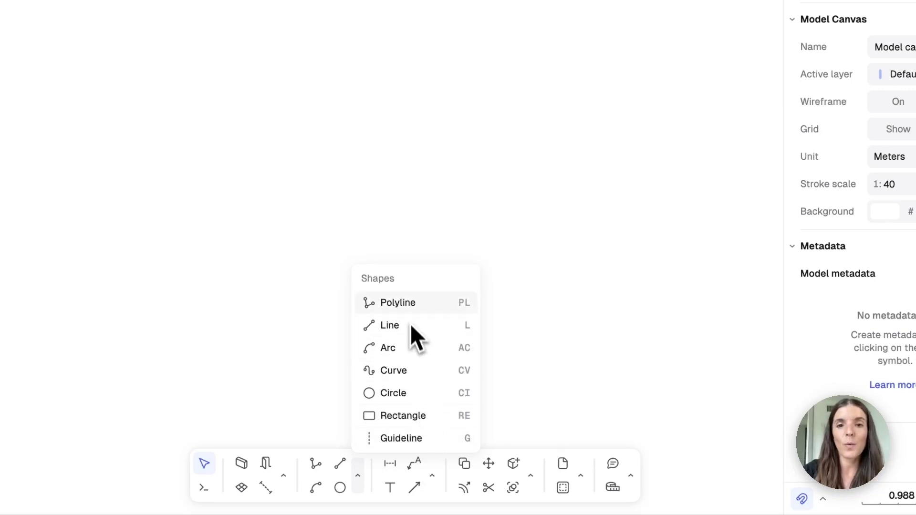
pyautogui.click(408, 305)
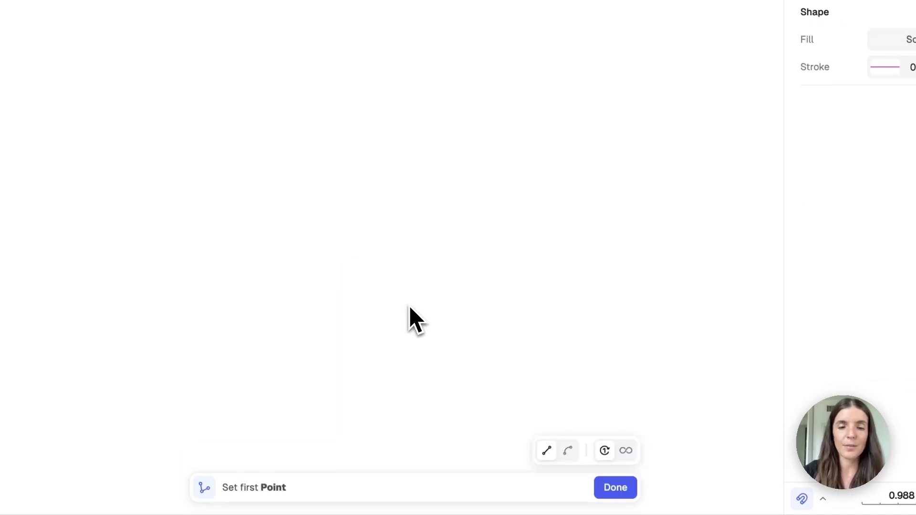
pyautogui.click(220, 259)
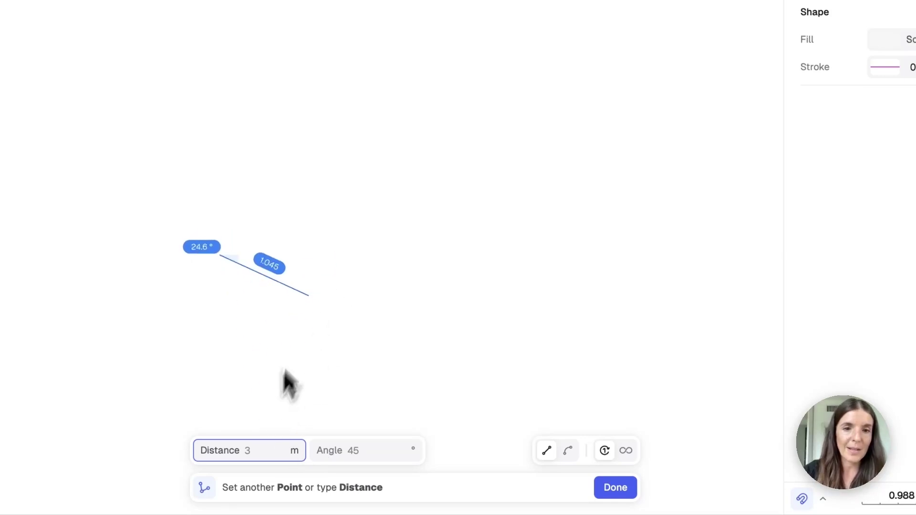
# Add a polyline segment 4 m long at a 45° angle.
pyautogui.write('4')
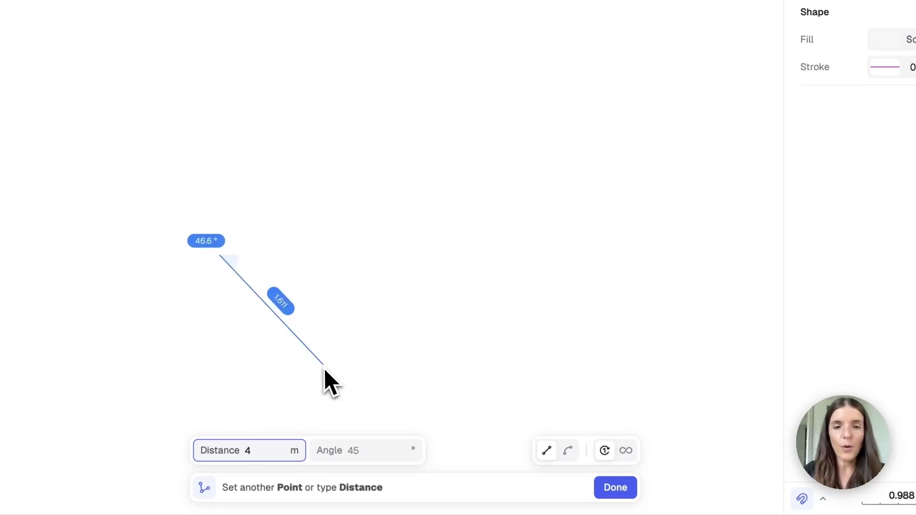
pyautogui.press('Tab')
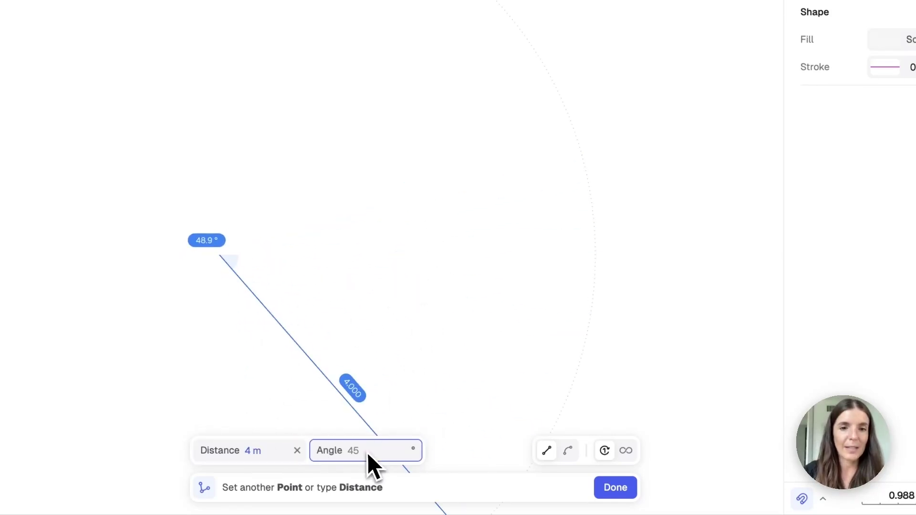
pyautogui.write('45')
pyautogui.press('Return')
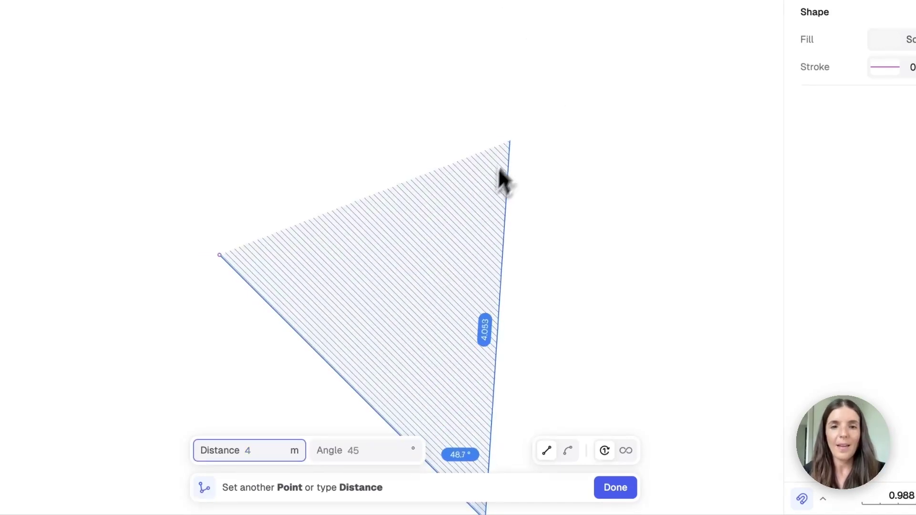
# Try the Arc segment mode, then switch back to straight Line segments.
pyautogui.scroll(-5, 501, 214)
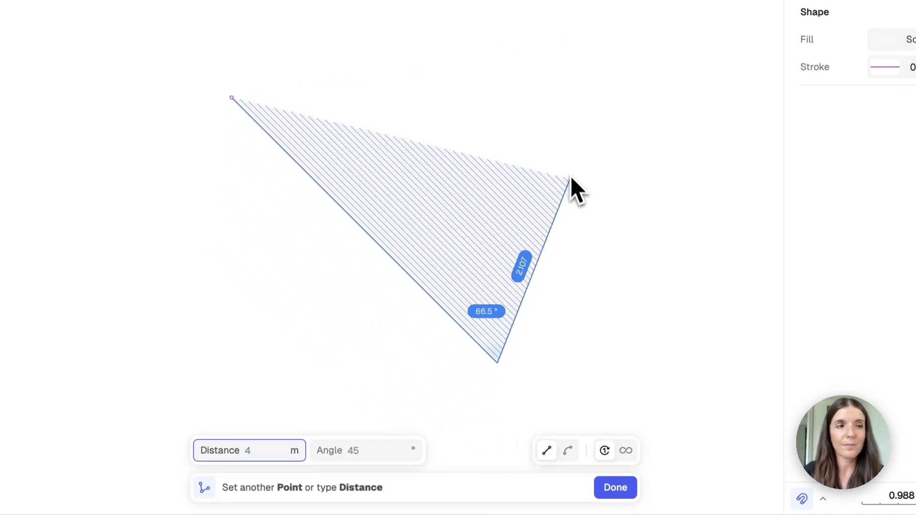
pyautogui.scroll(-4, 579, 370)
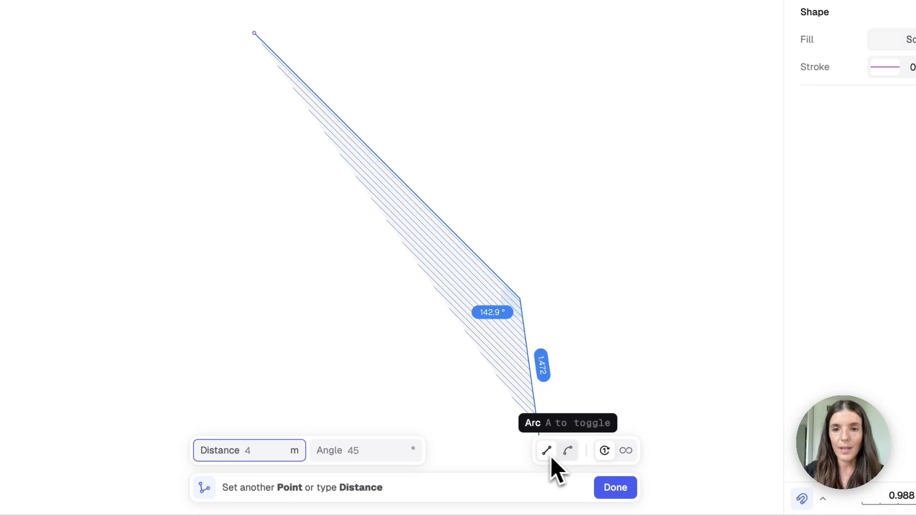
pyautogui.scroll(-5, 570, 382)
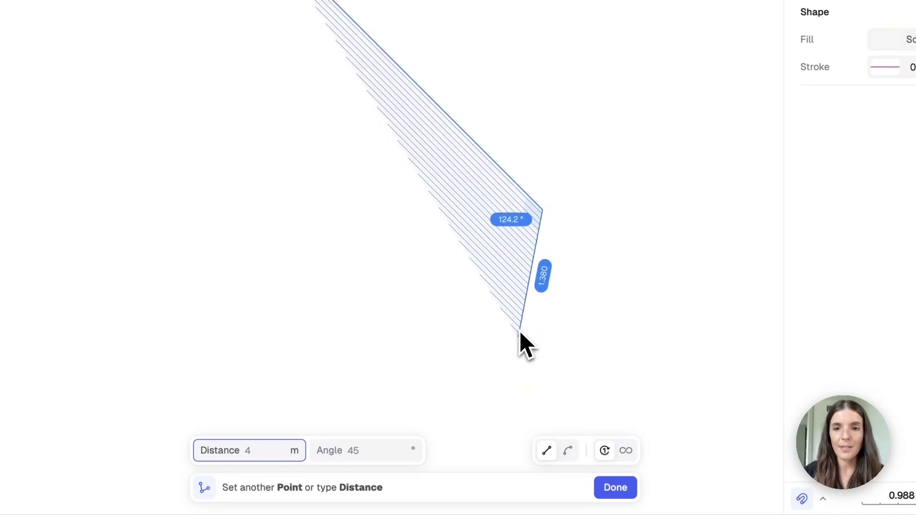
pyautogui.click(567, 452)
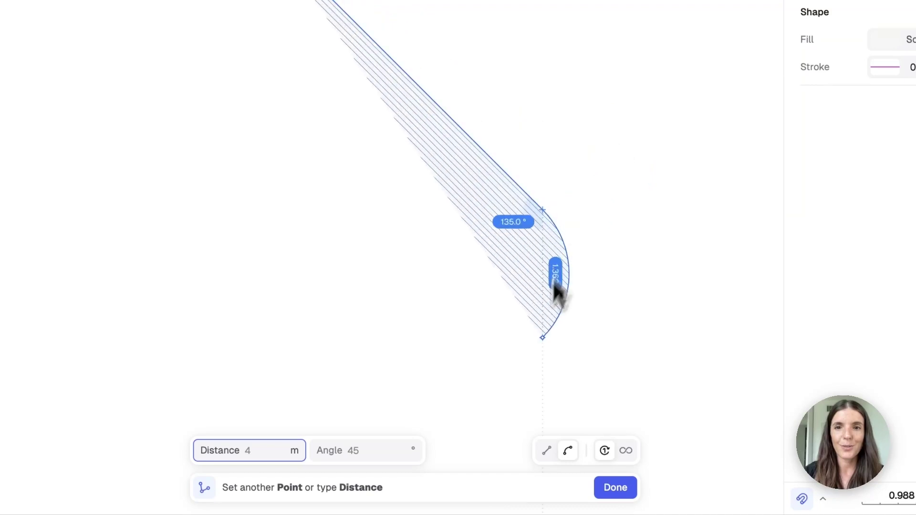
pyautogui.click(545, 451)
# Enable Loop and place the last vertex to close the polyline into a filled triangle.
pyautogui.hscroll(2, 627, 365)
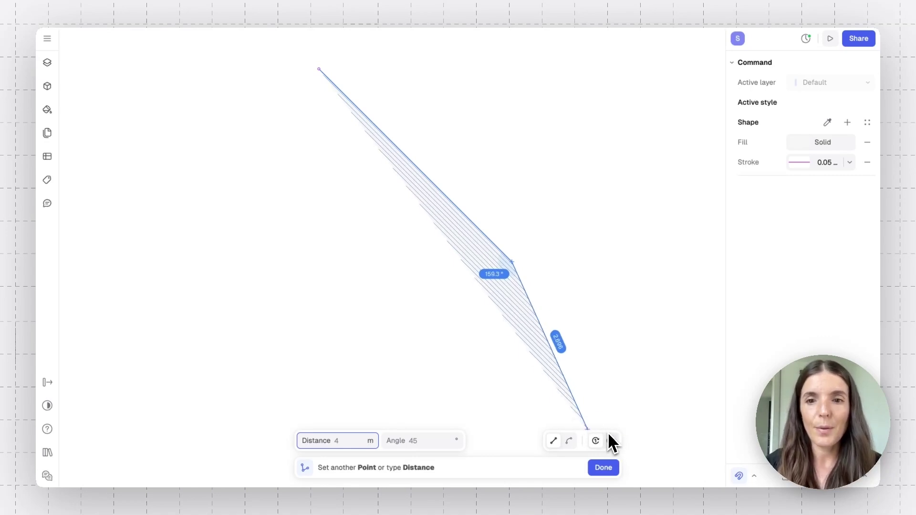
pyautogui.click(612, 442)
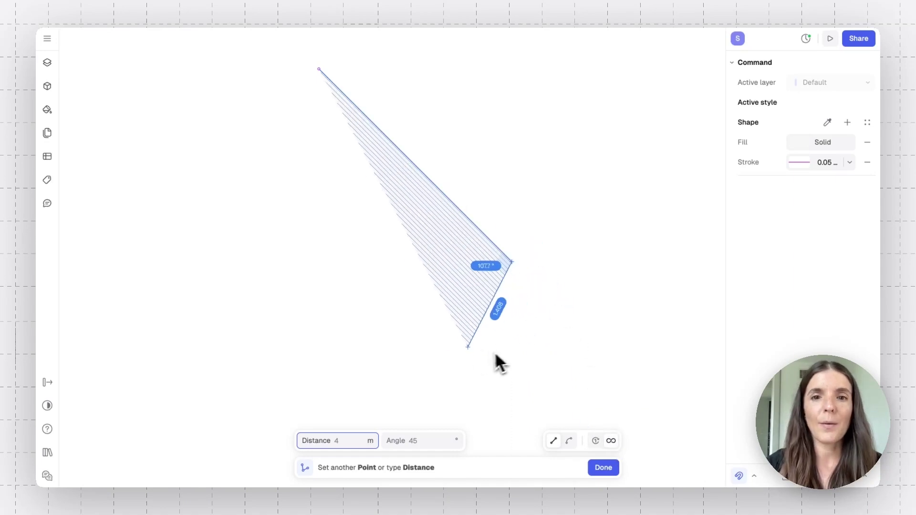
pyautogui.click(411, 346)
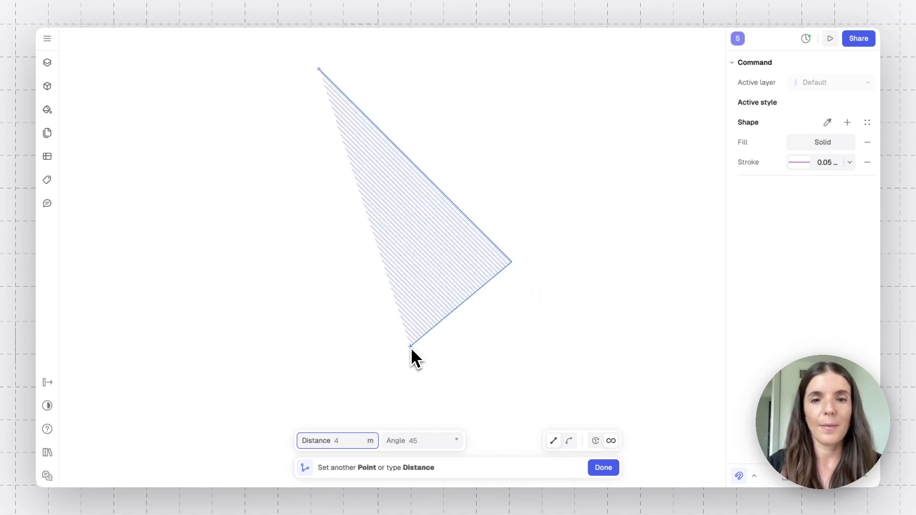
pyautogui.press('Return')
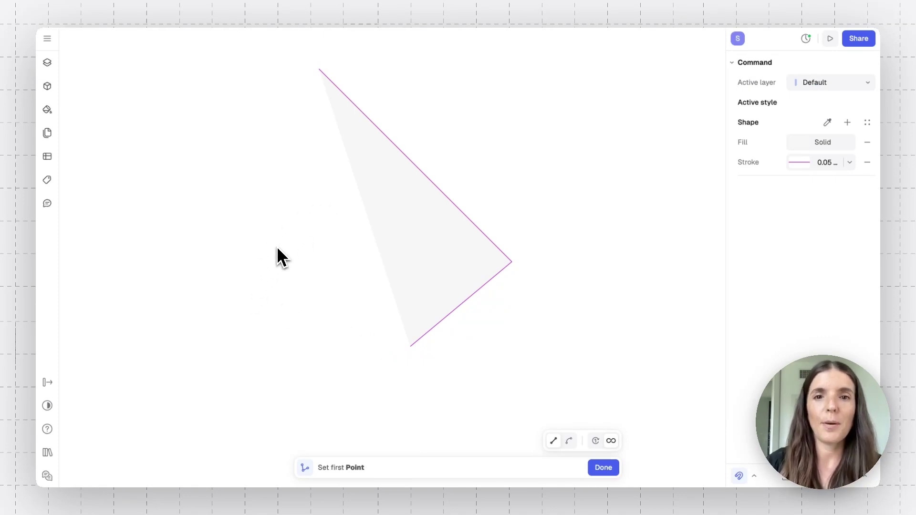
# Draw a second, smaller closed triangle from three points beside the first.
pyautogui.click(272, 283)
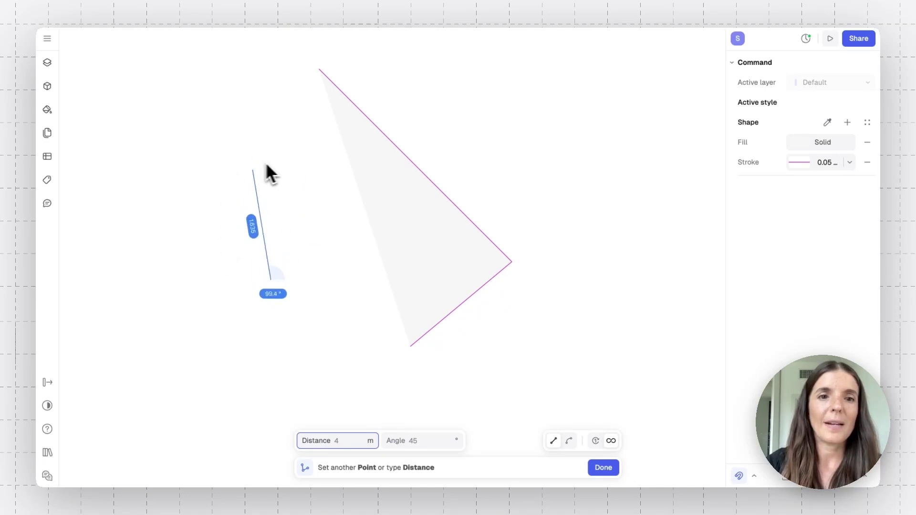
pyautogui.click(257, 144)
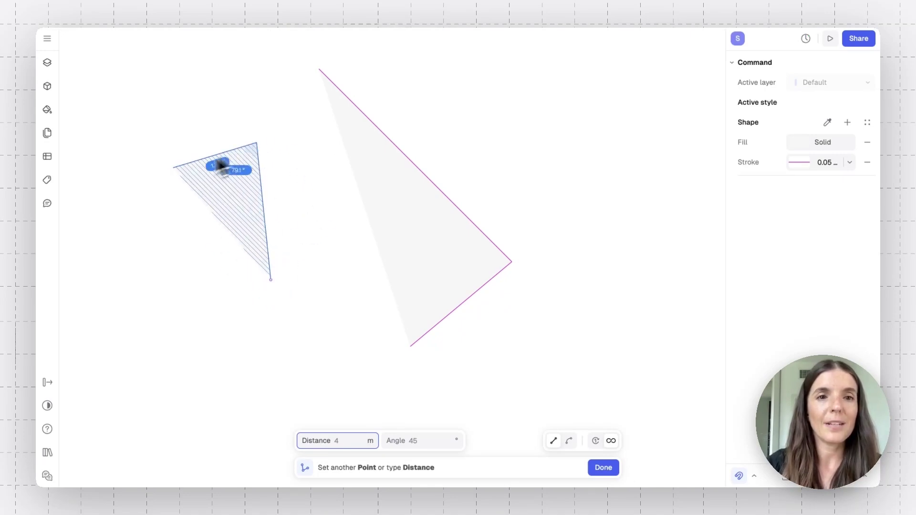
pyautogui.click(148, 177)
pyautogui.press('Return')
pyautogui.scroll(2, 267, 353)
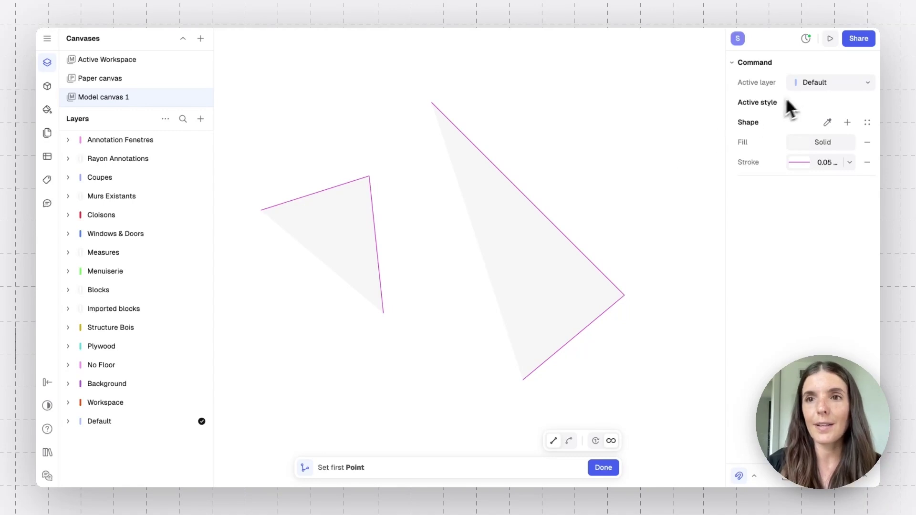
pyautogui.click(860, 86)
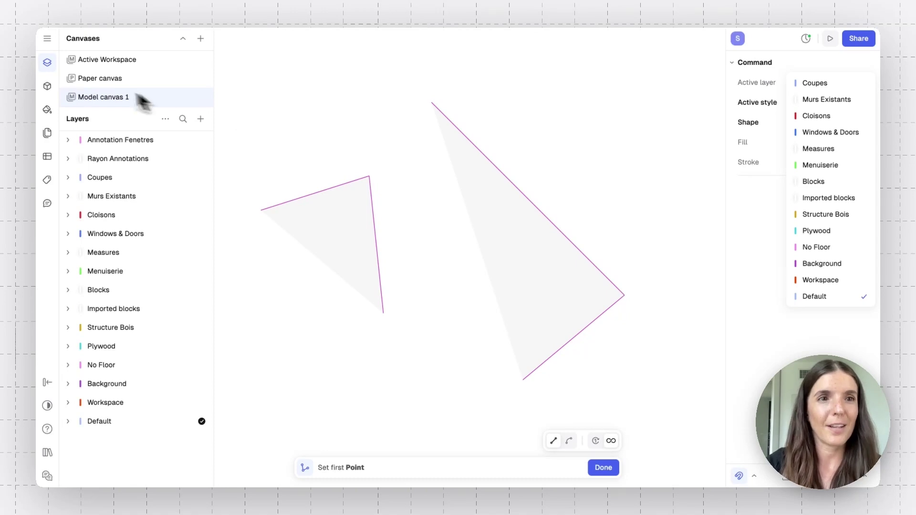
pyautogui.click(50, 66)
pyautogui.click(48, 63)
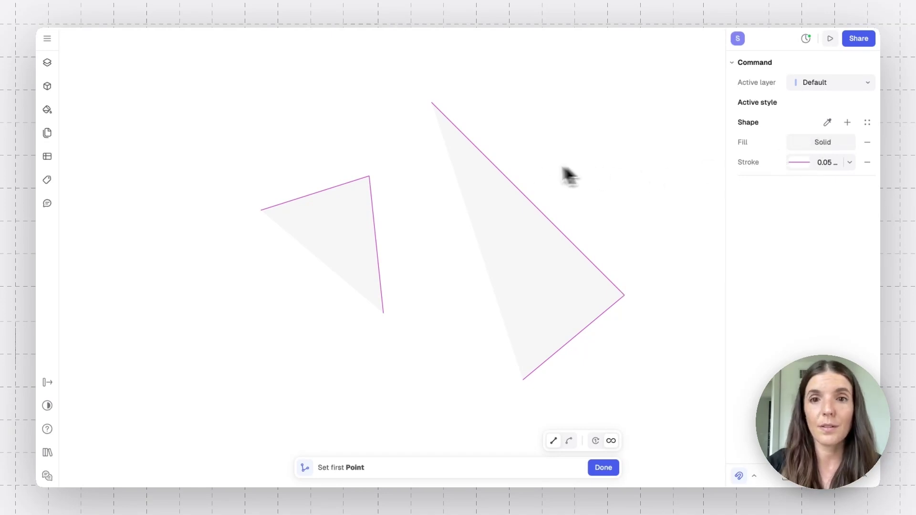
pyautogui.hscroll(5, 520, 174)
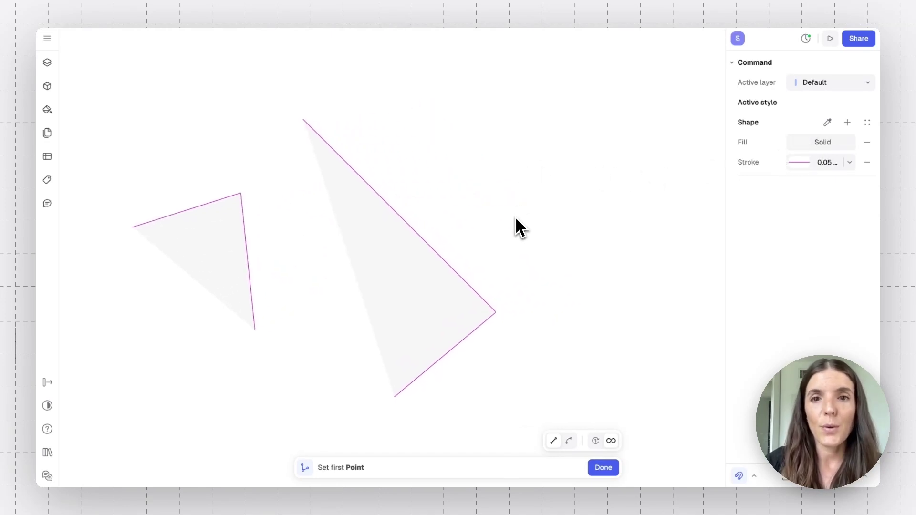
# Start a third triangle and set its fill to solid blue.
pyautogui.click(515, 206)
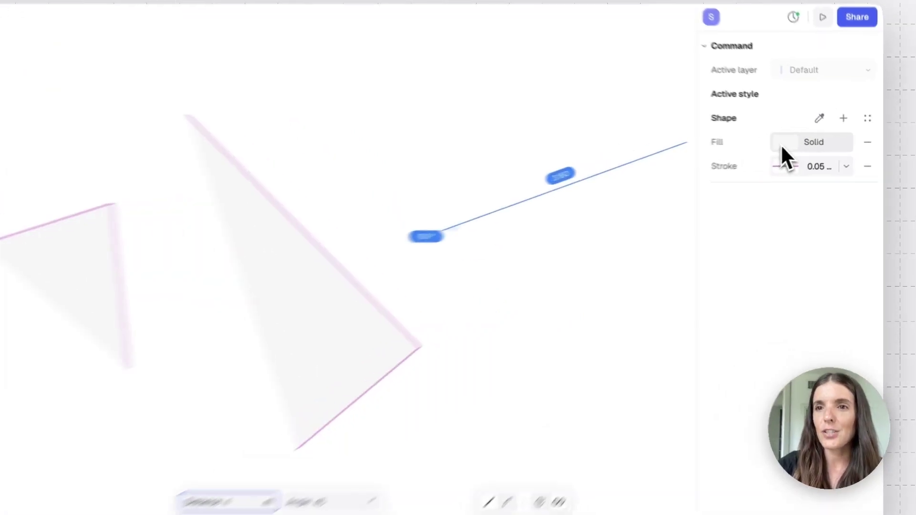
pyautogui.click(782, 143)
pyautogui.click(610, 207)
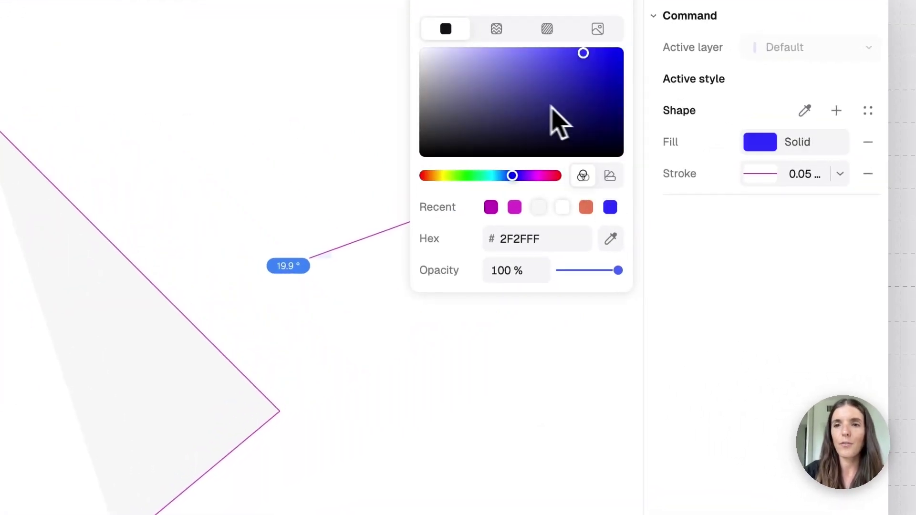
# Give it a black 2 mm stroke and close the triangle at its first vertex.
pyautogui.click(760, 177)
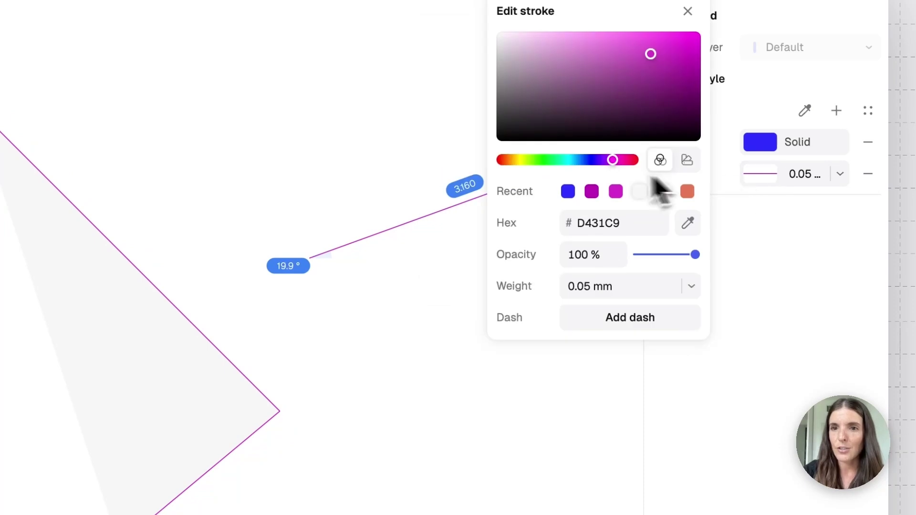
pyautogui.moveTo(570, 122); pyautogui.dragTo(469, 170)
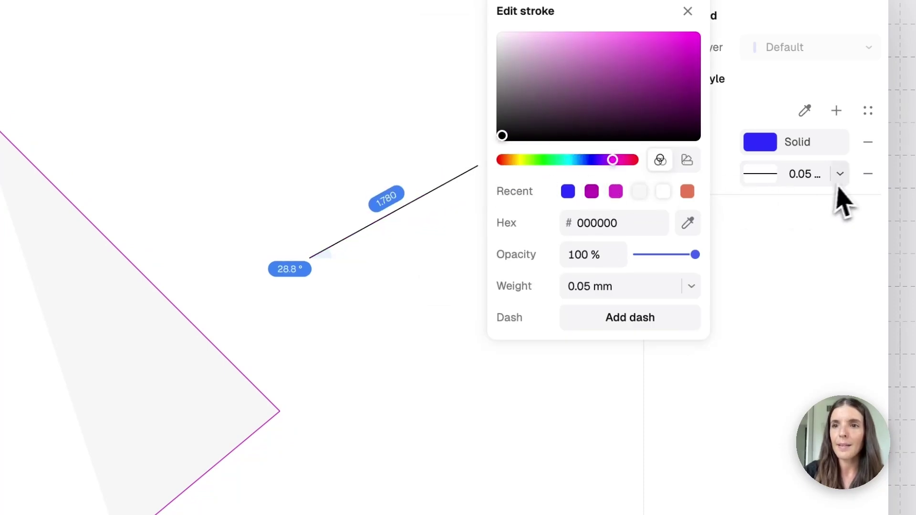
pyautogui.click(840, 174)
pyautogui.click(649, 483)
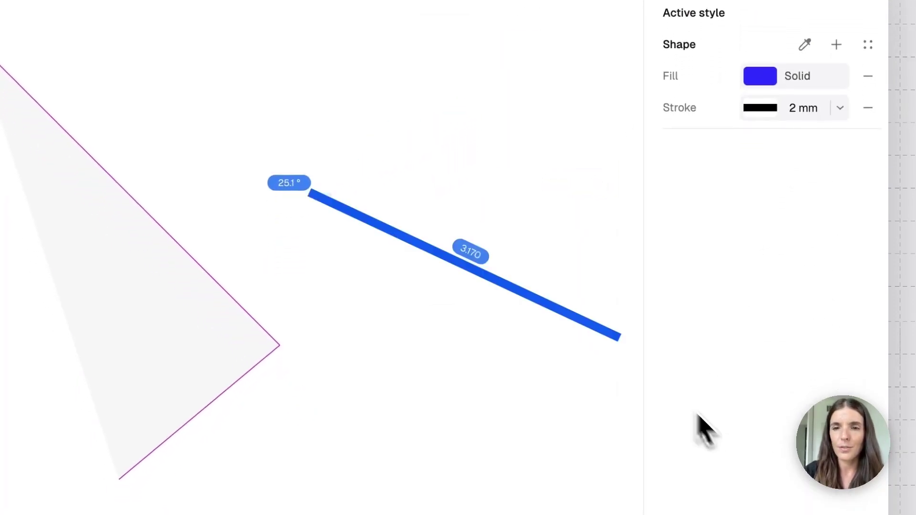
pyautogui.click(512, 35)
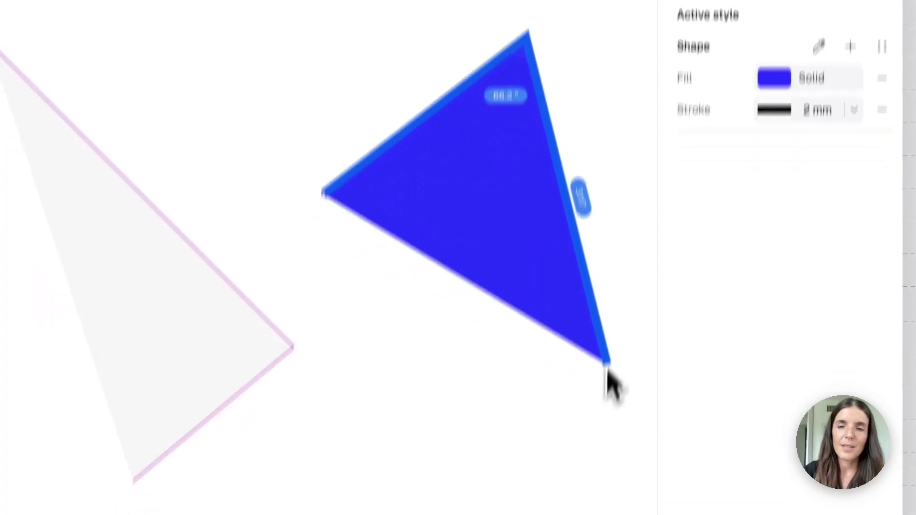
pyautogui.click(606, 369)
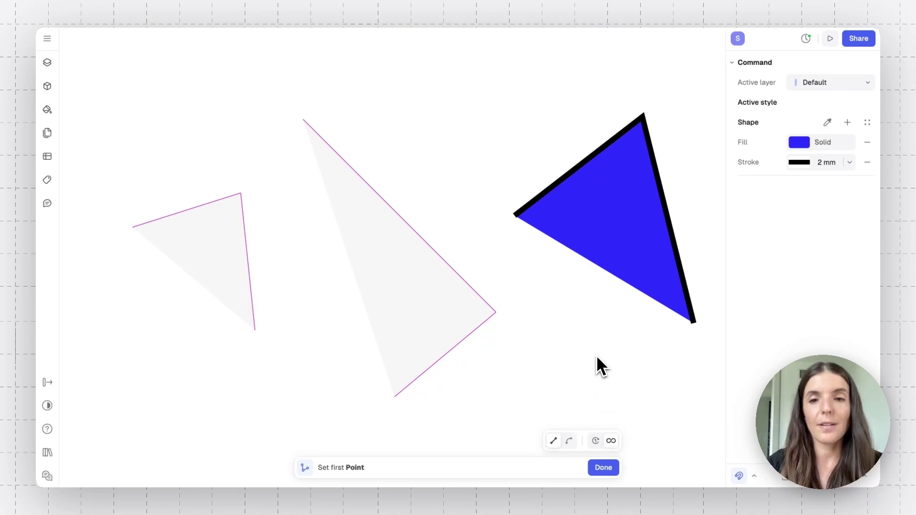
# End the command, crossing-select the three triangles and delete them.
pyautogui.press('Escape')
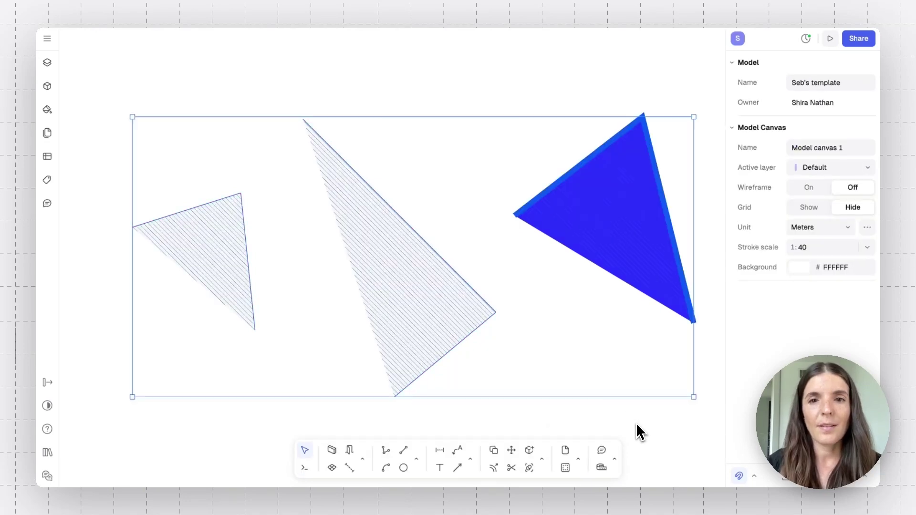
pyautogui.press('Escape')
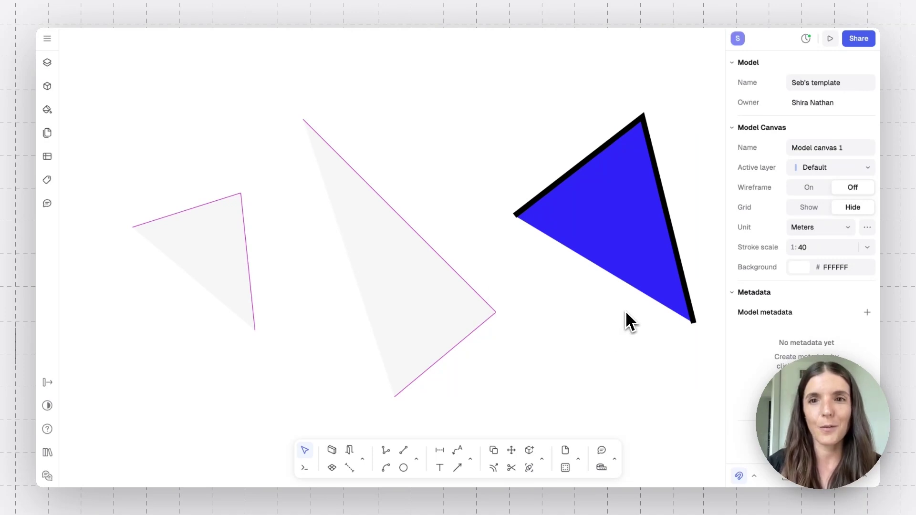
pyautogui.moveTo(695, 215); pyautogui.dragTo(216, 266)
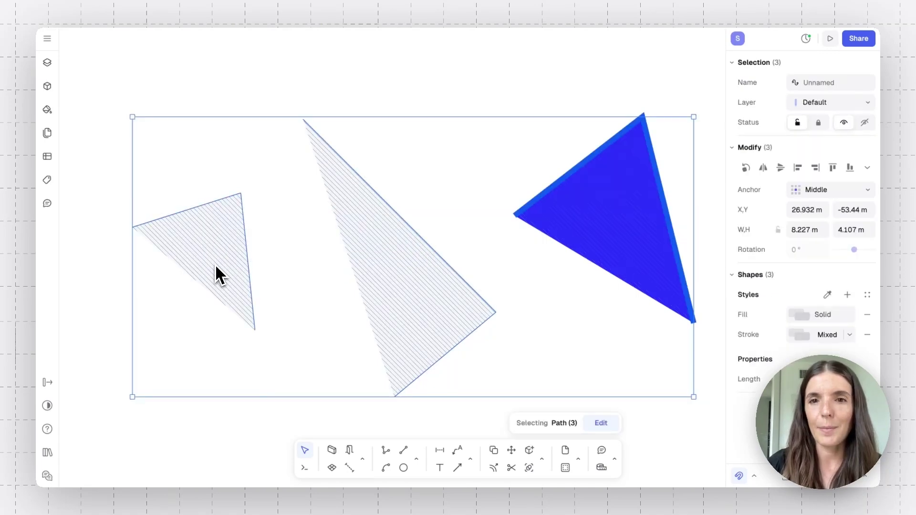
pyautogui.press('Delete')
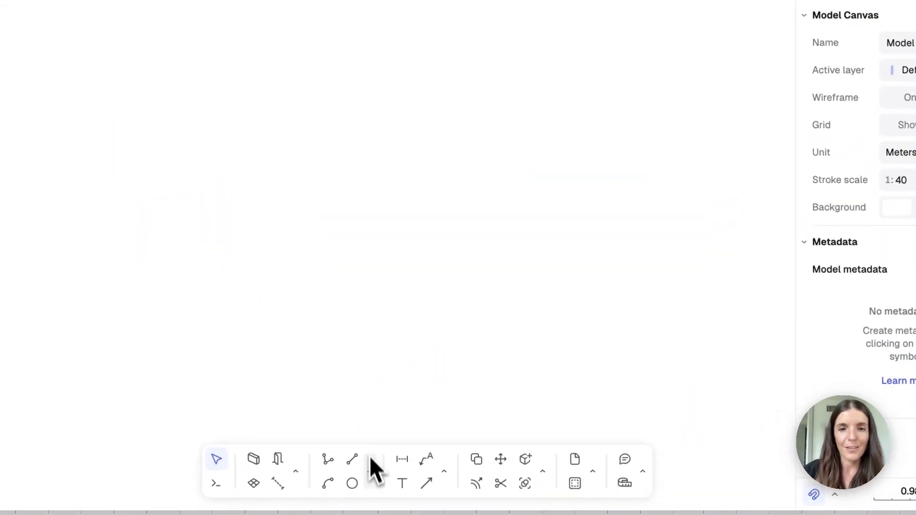
# Browse the Shapes flyout tools, then bring up the Search commands box.
pyautogui.click(370, 469)
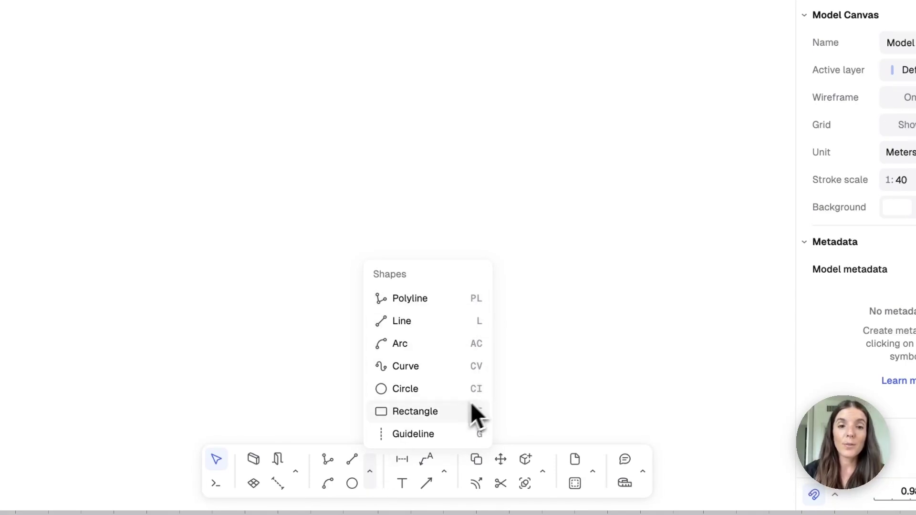
pyautogui.click(219, 483)
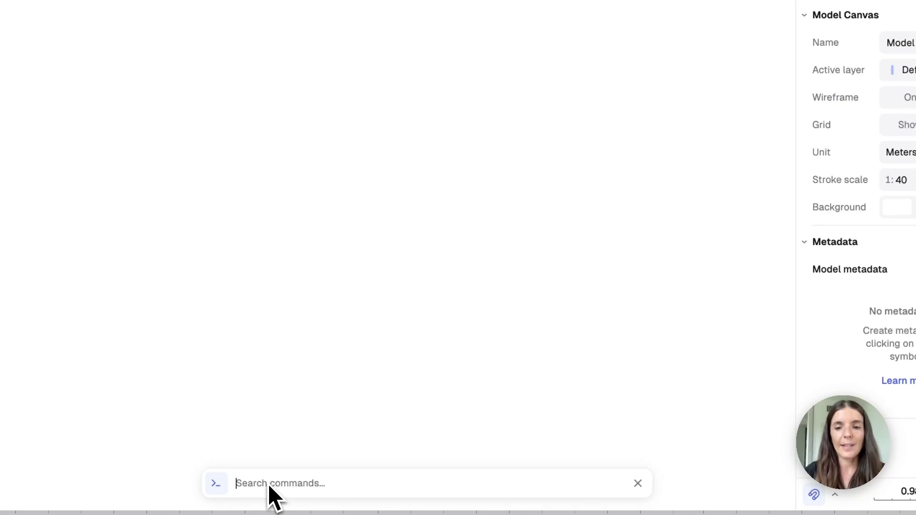
# Start the Line tool via the 'line' command search and place its start point.
pyautogui.write('line')
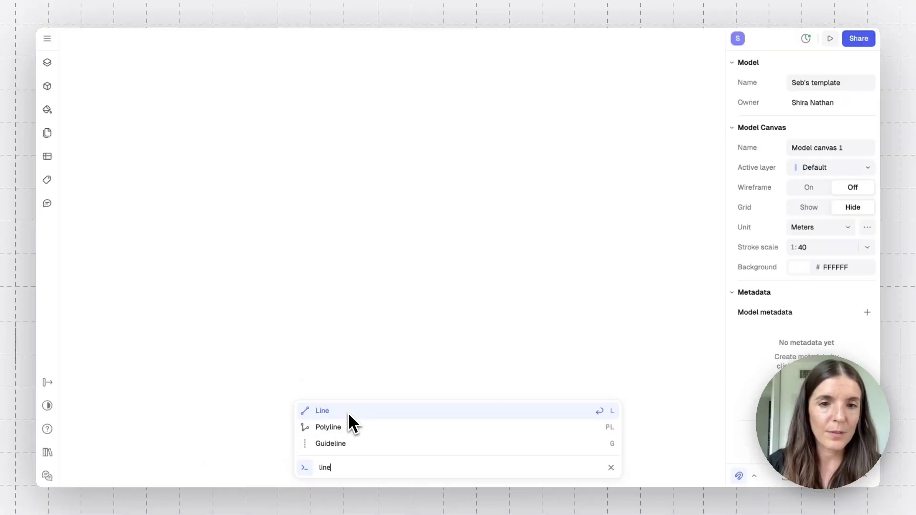
pyautogui.click(348, 413)
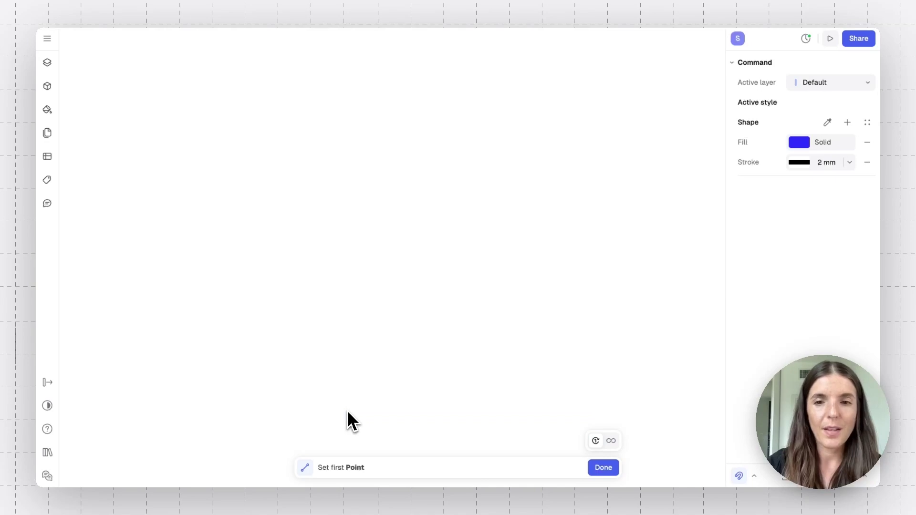
pyautogui.click(333, 292)
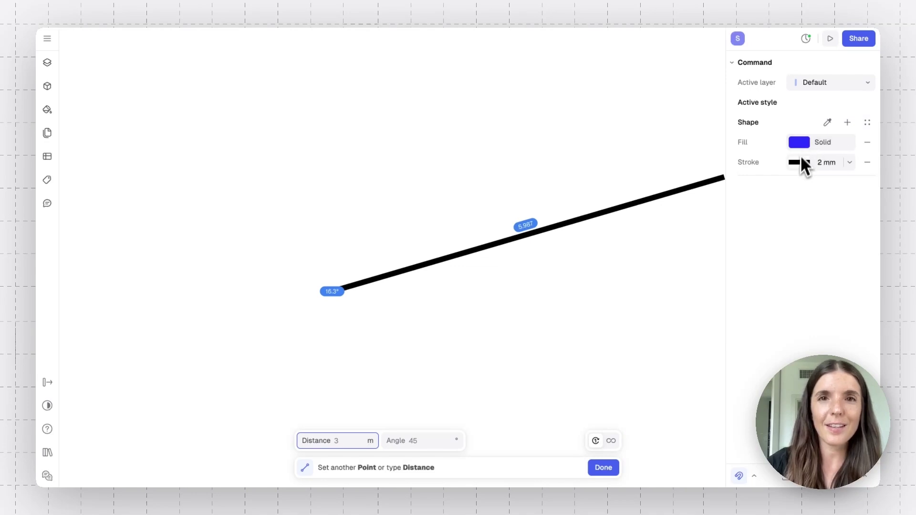
# Set a 0.05 mm stroke with no fill and finish the line about 3.1 m long.
pyautogui.click(850, 163)
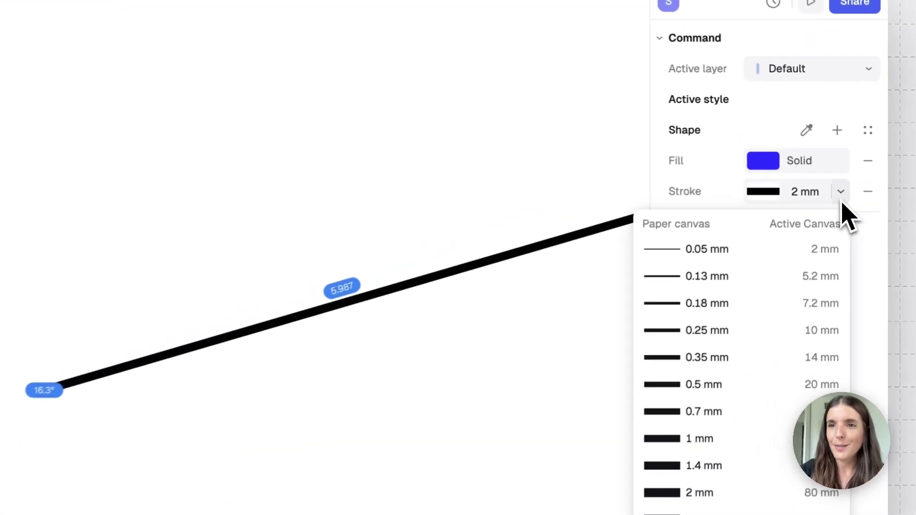
pyautogui.click(790, 202)
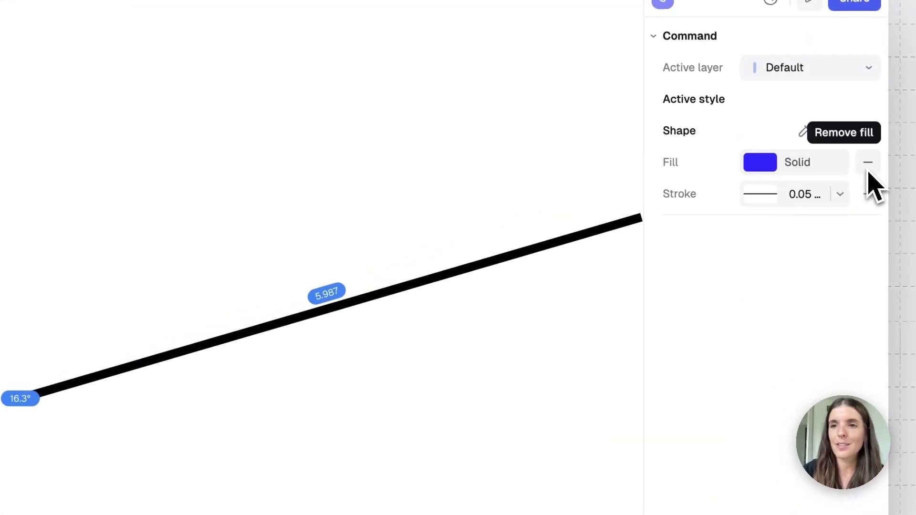
pyautogui.click(869, 165)
pyautogui.click(868, 164)
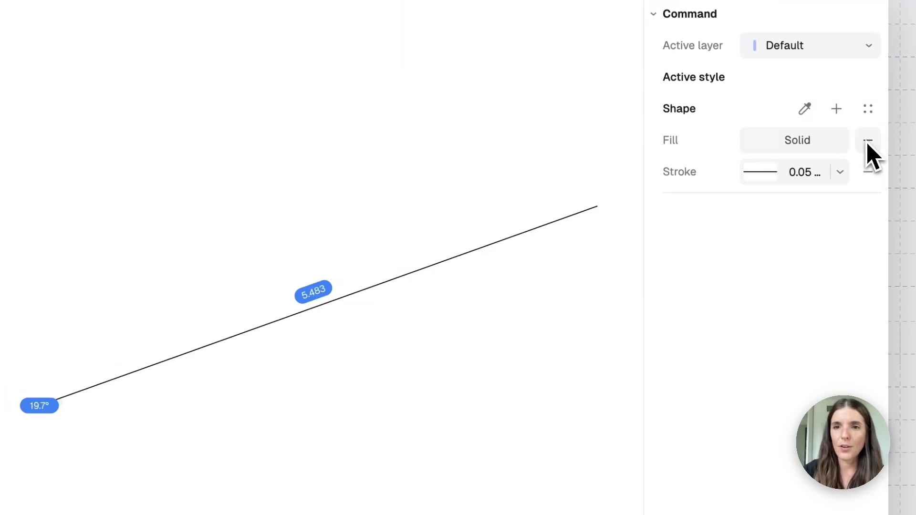
pyautogui.click(869, 165)
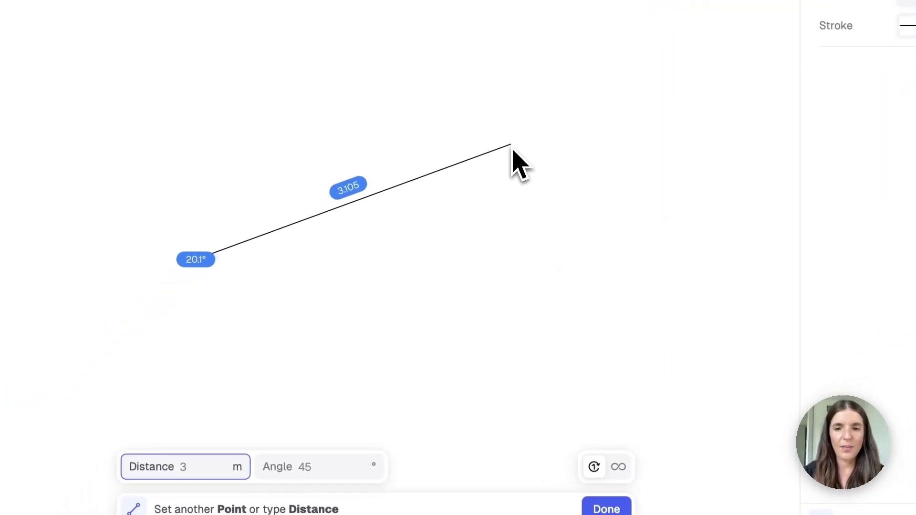
pyautogui.click(478, 160)
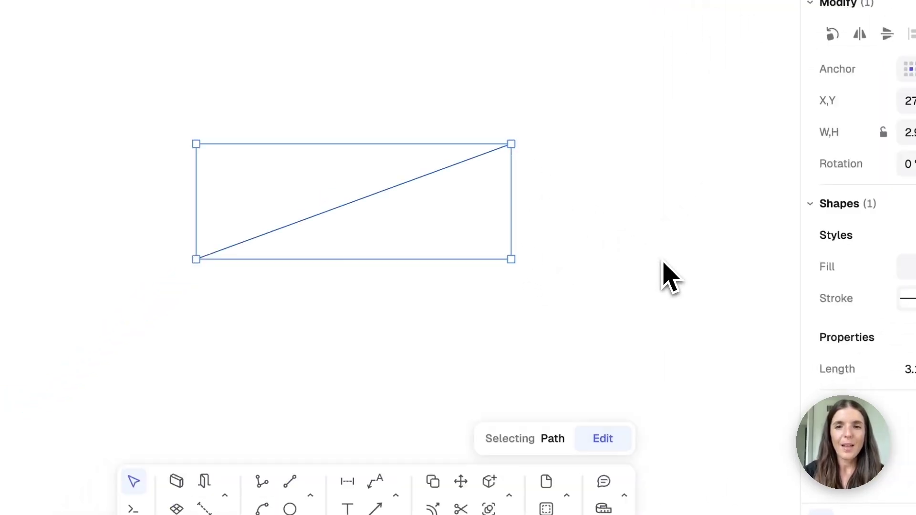
pyautogui.click(565, 187)
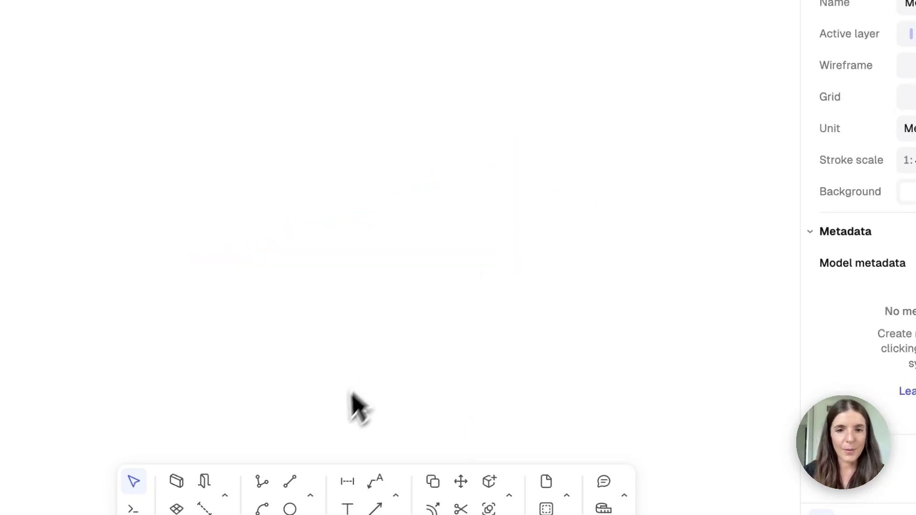
# Draw an arc from the line's end with a 45° arc angle.
pyautogui.click(310, 495)
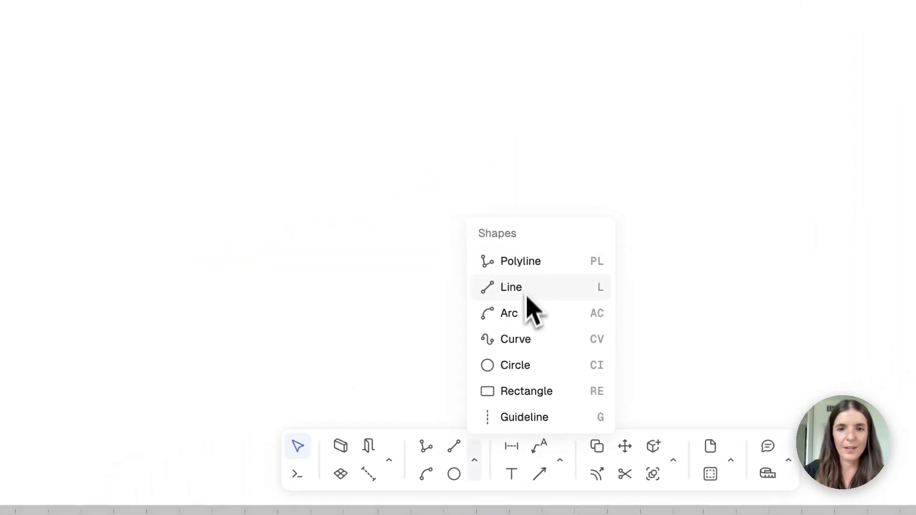
pyautogui.click(522, 313)
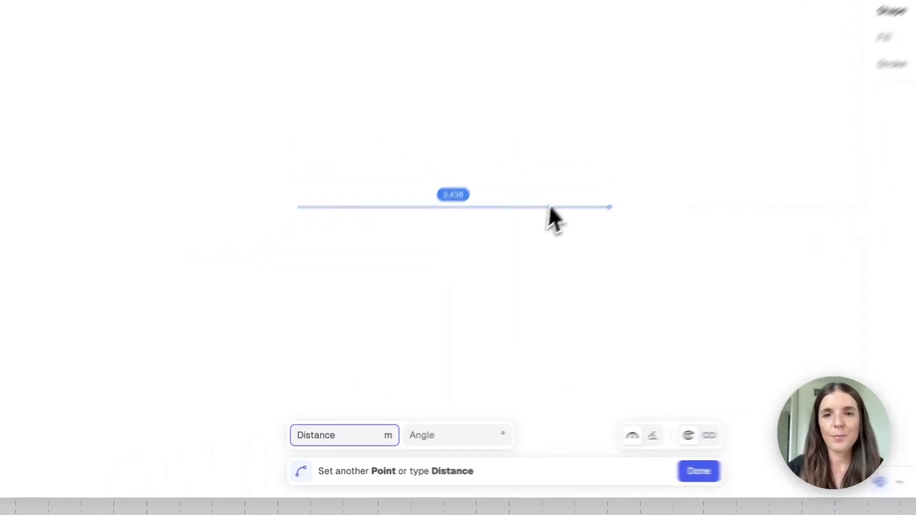
pyautogui.click(565, 268)
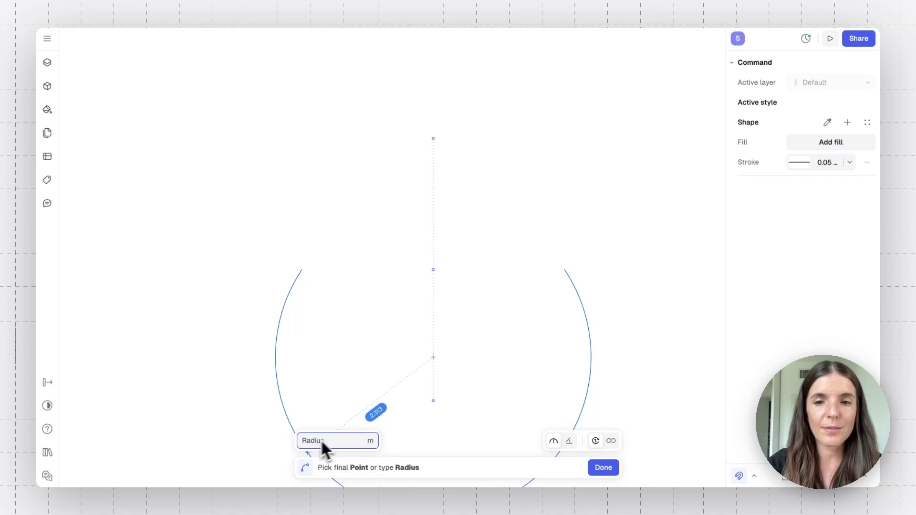
pyautogui.click(570, 441)
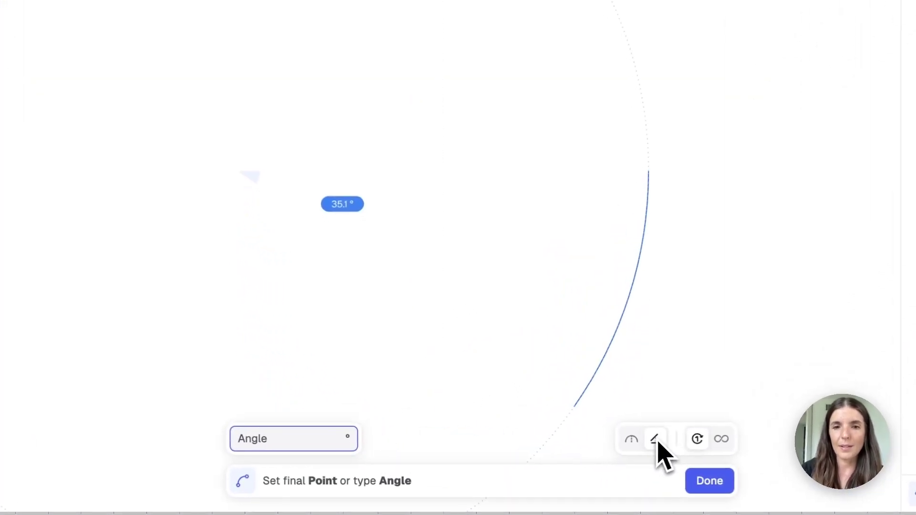
pyautogui.scroll(-5, 609, 263)
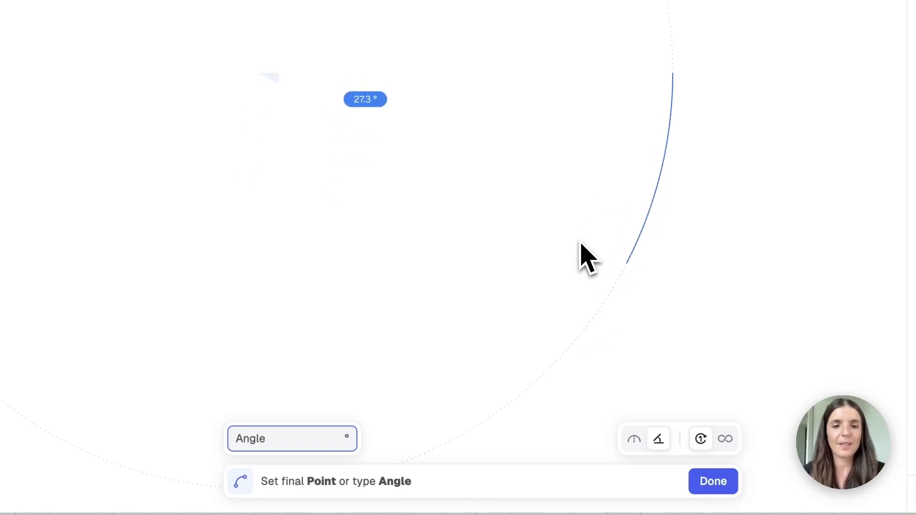
pyautogui.write('45')
pyautogui.press('Return')
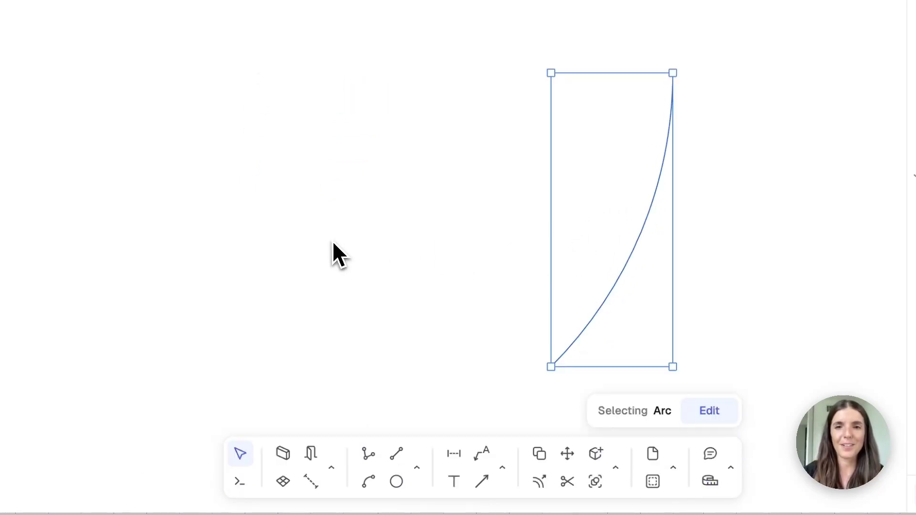
# Draw a second arc from a centre point, start point and radius.
pyautogui.press('a')
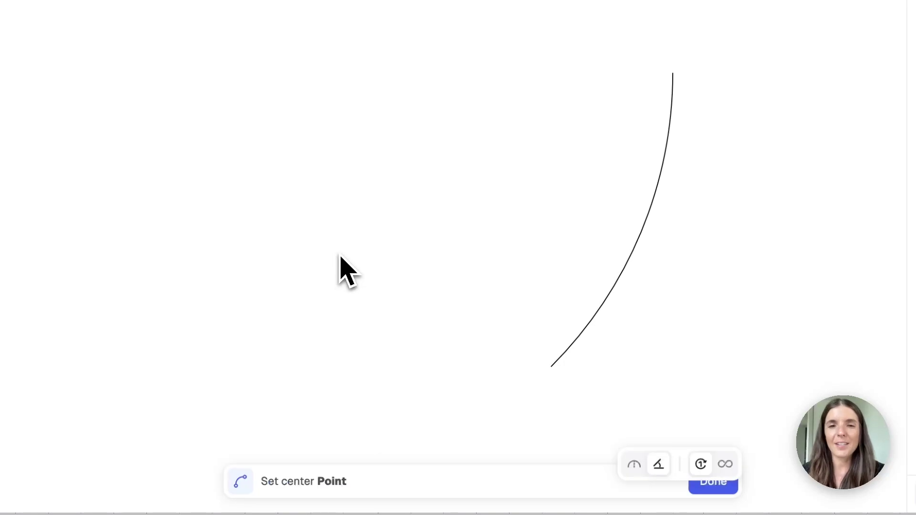
pyautogui.click(196, 159)
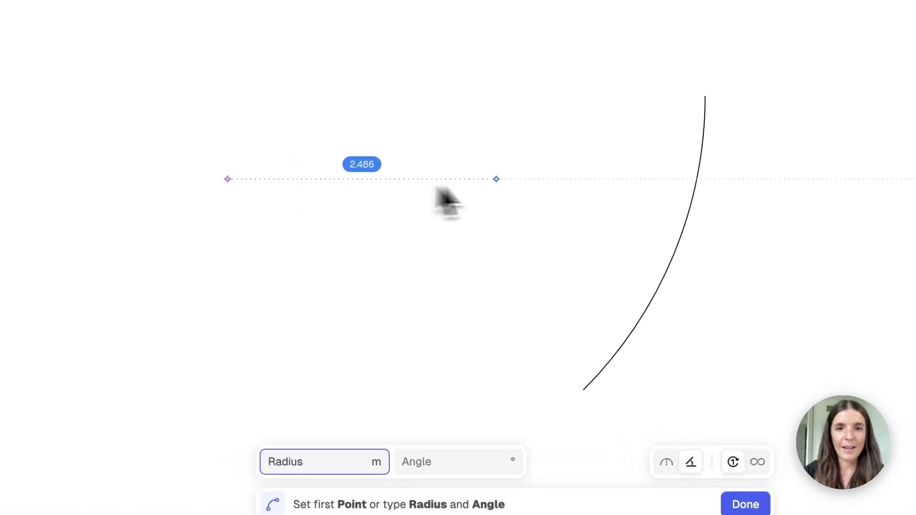
pyautogui.click(534, 181)
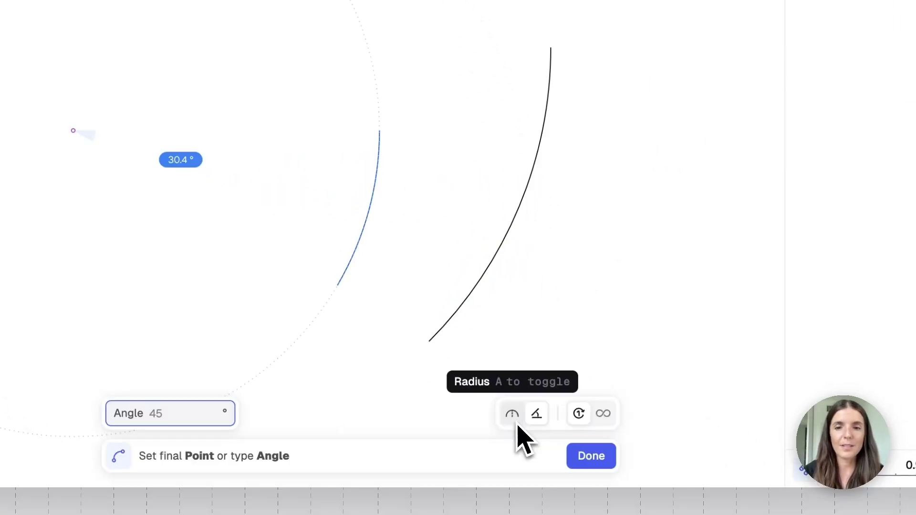
pyautogui.click(666, 461)
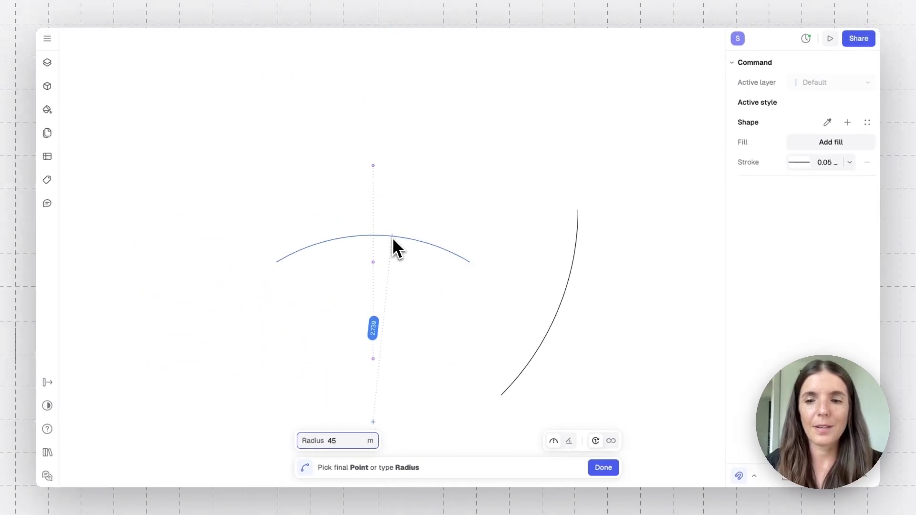
pyautogui.click(393, 238)
pyautogui.click(353, 296)
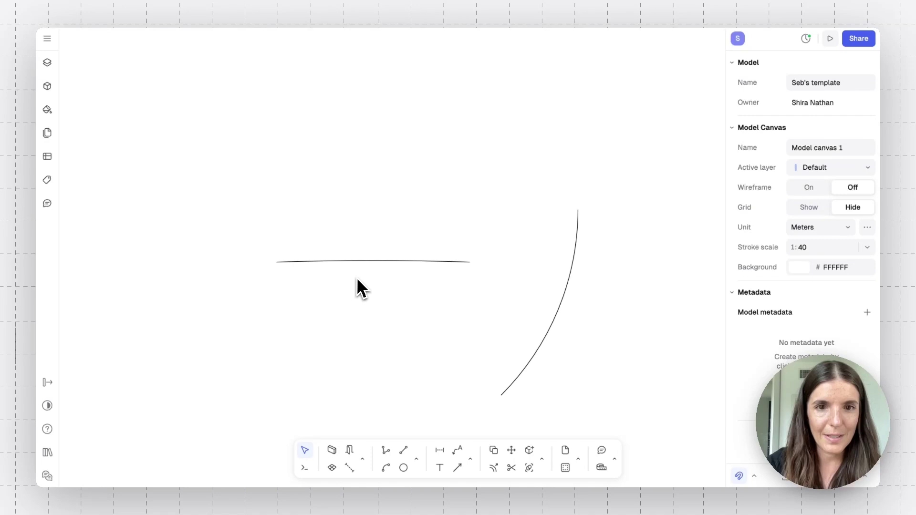
# Window-select both the straight line and the arc.
pyautogui.scroll(5, 357, 280)
pyautogui.scroll(-5, 404, 339)
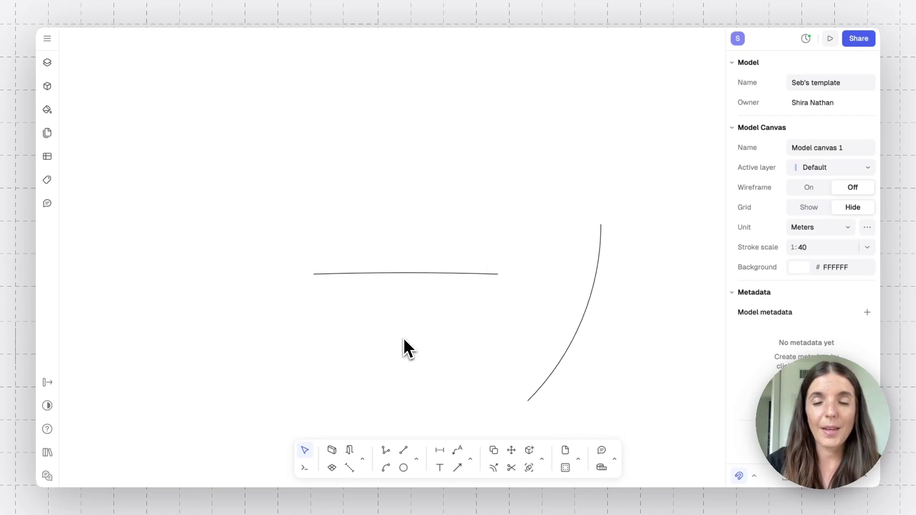
pyautogui.scroll(-2, 403, 340)
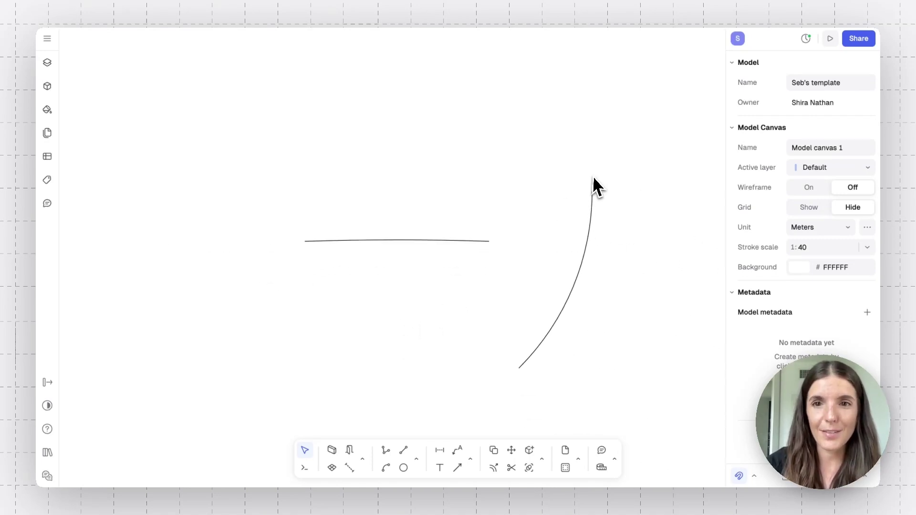
pyautogui.moveTo(623, 189); pyautogui.dragTo(416, 326)
# Delete the line and arc, then draw a Curve from lower left through crest, trough and crest.
pyautogui.press('Delete')
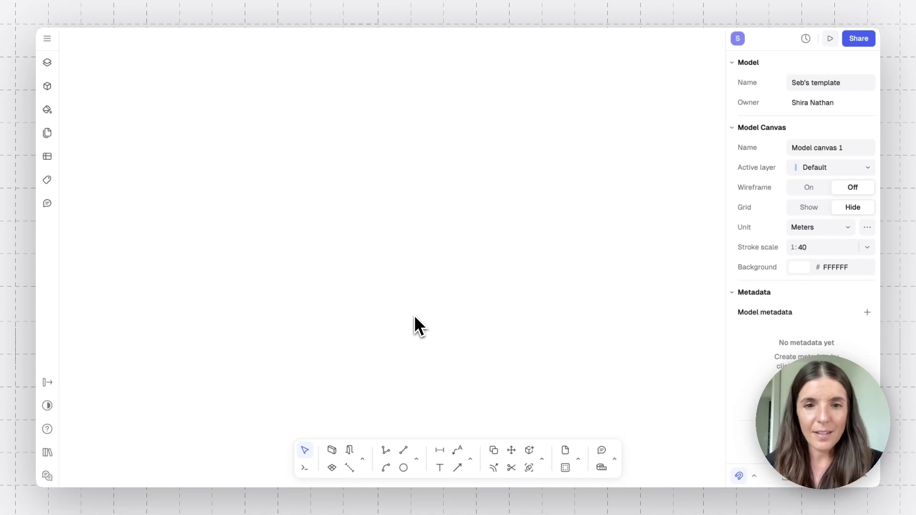
pyautogui.click(417, 460)
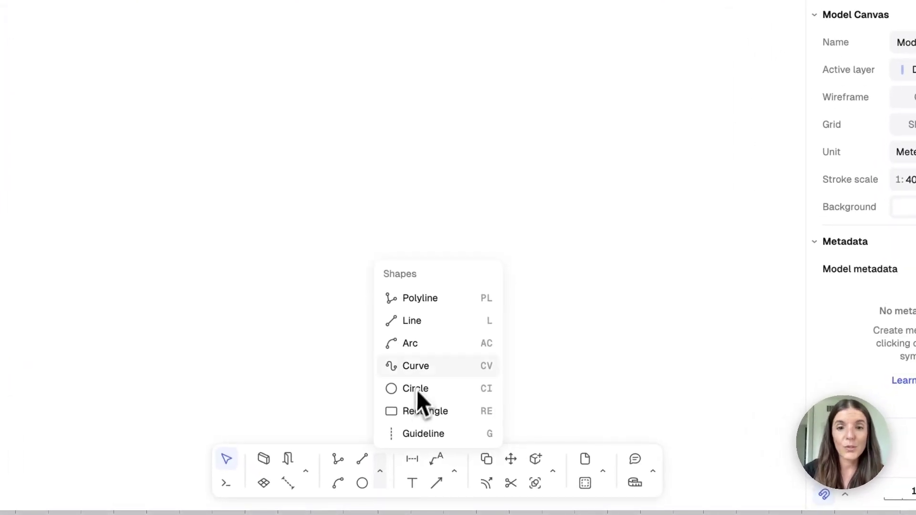
pyautogui.click(423, 371)
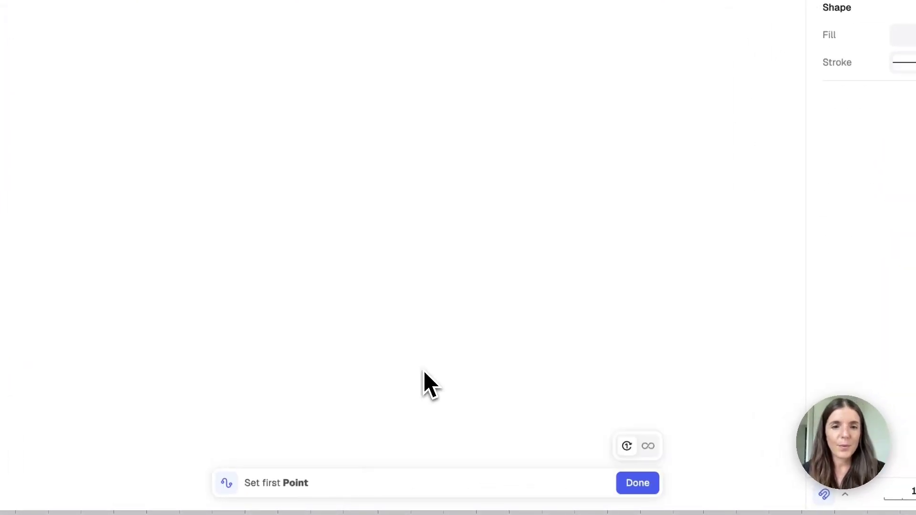
pyautogui.click(88, 306)
pyautogui.click(201, 5)
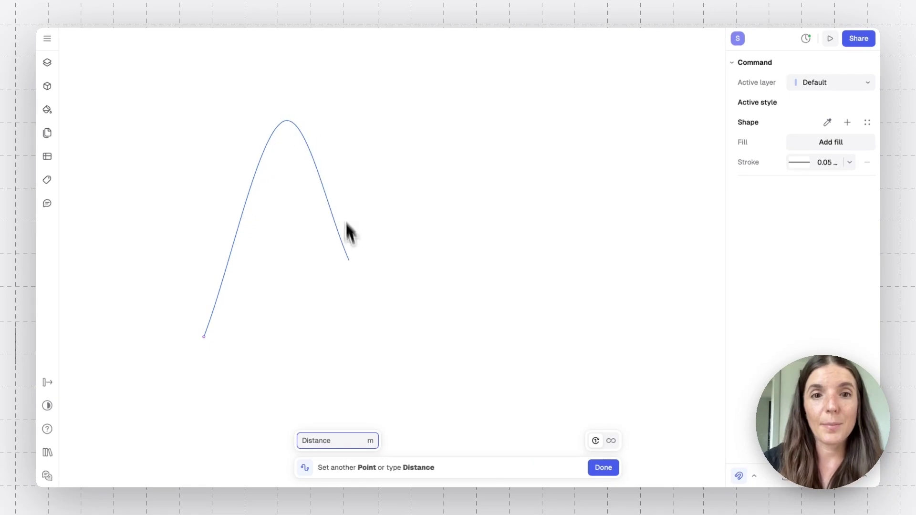
pyautogui.click(423, 380)
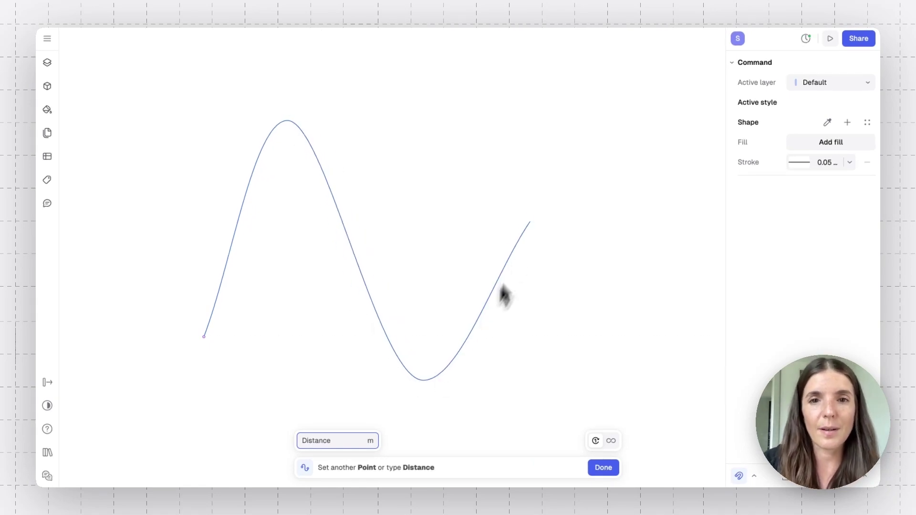
pyautogui.click(553, 160)
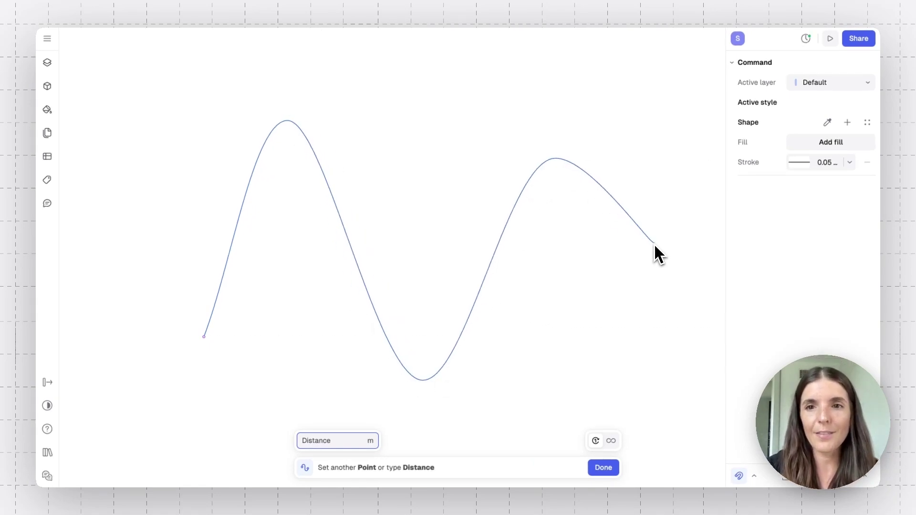
pyautogui.press('Escape')
pyautogui.press('Escape')
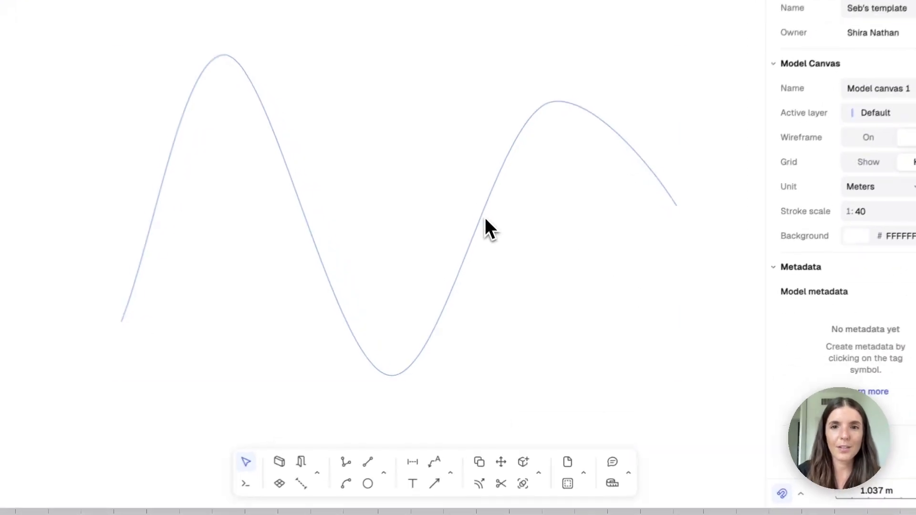
# Edit the wave curve by raising its bottom trough point and adjusting the trough's handle.
pyautogui.click(485, 219)
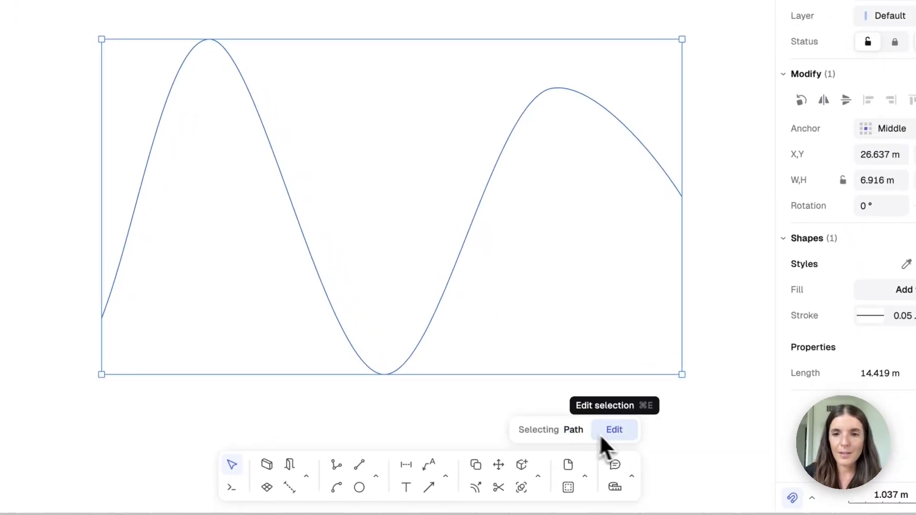
pyautogui.click(614, 432)
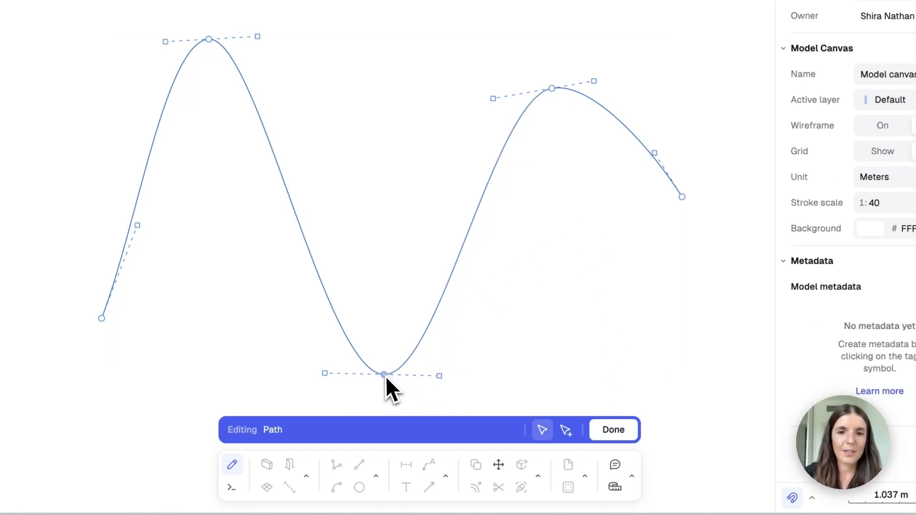
pyautogui.moveTo(384, 375); pyautogui.dragTo(381, 328)
pyautogui.moveTo(437, 331); pyautogui.dragTo(467, 328)
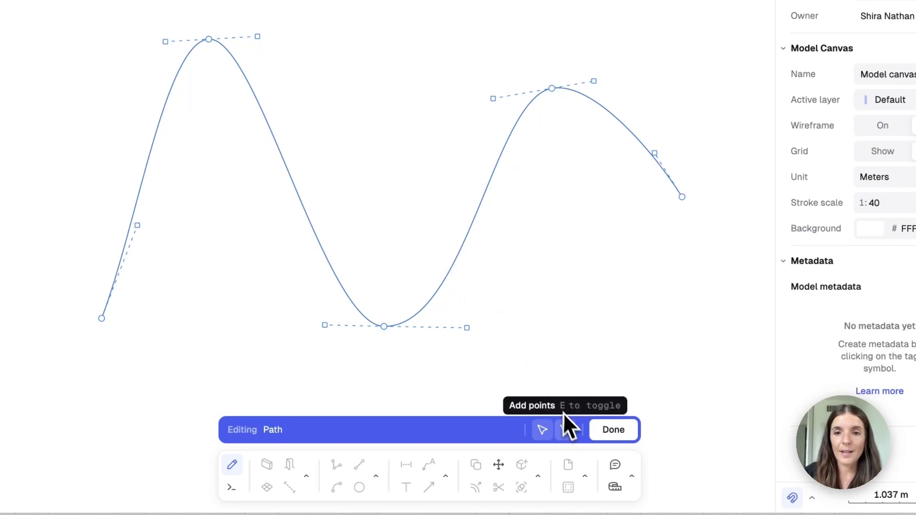
# Add an anchor on the rising section, bend its handle, and lower the first crest.
pyautogui.click(569, 430)
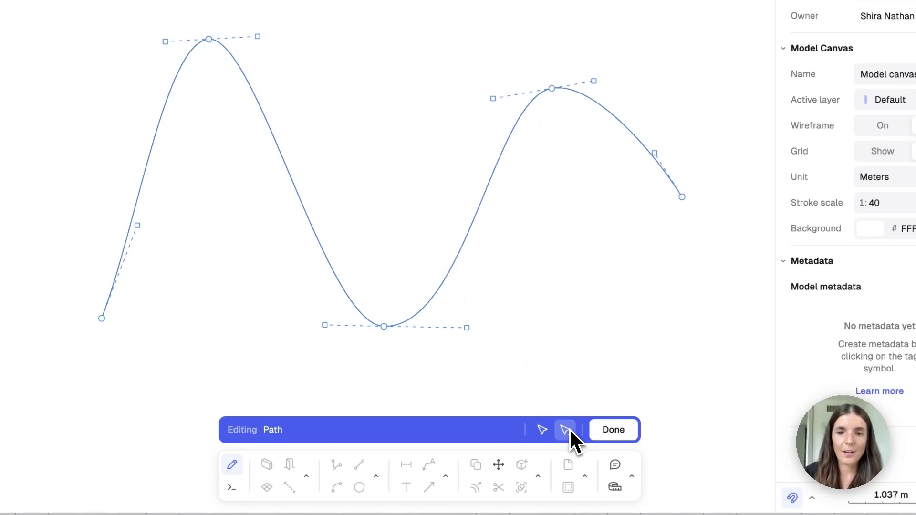
pyautogui.click(471, 226)
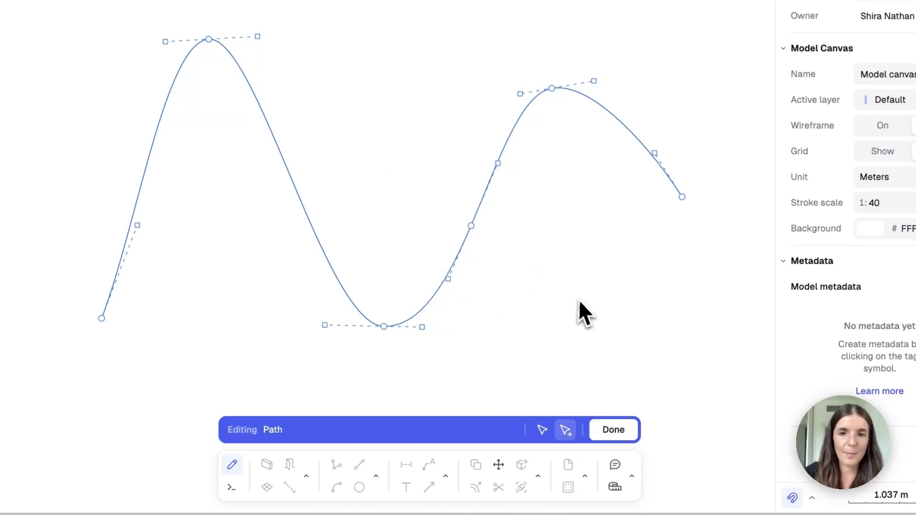
pyautogui.moveTo(448, 282); pyautogui.dragTo(434, 265)
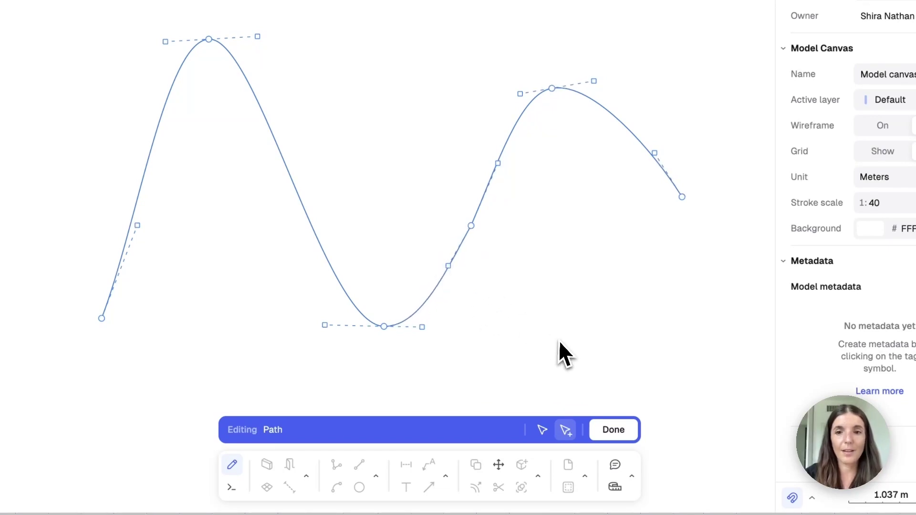
pyautogui.click(545, 428)
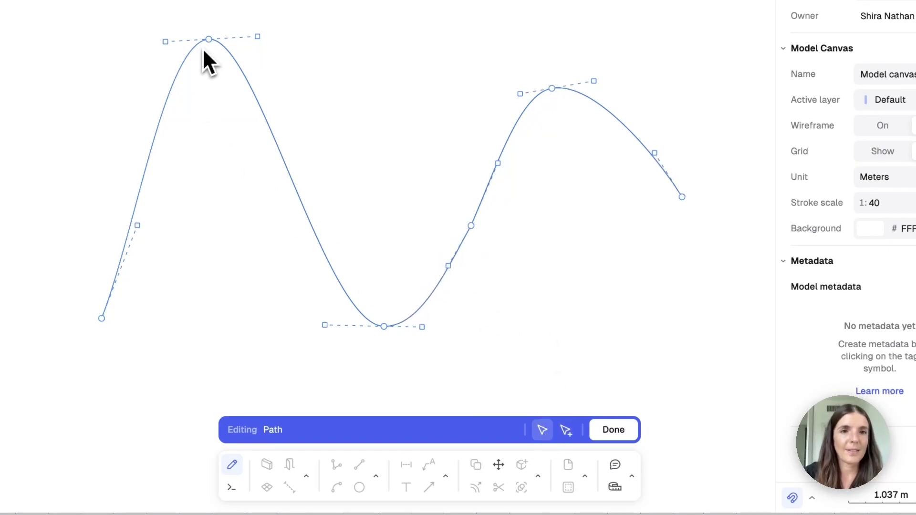
pyautogui.moveTo(209, 40); pyautogui.dragTo(233, 129)
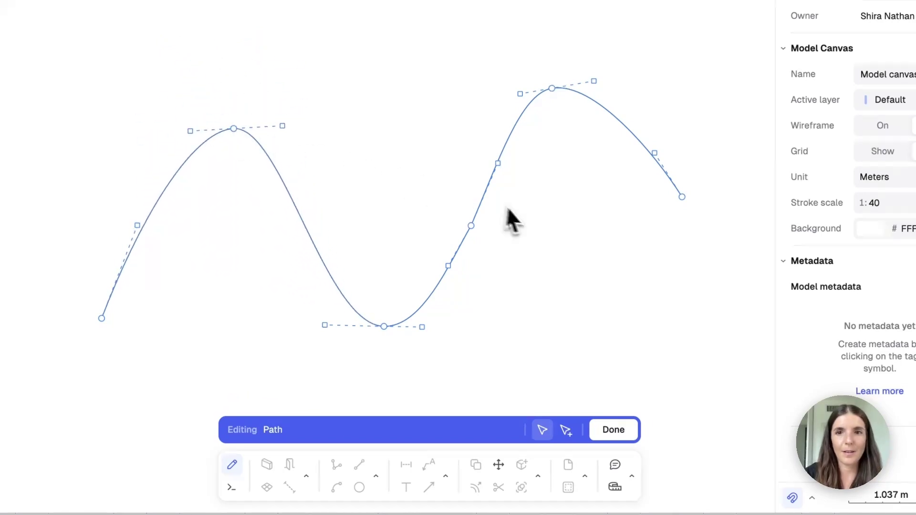
pyautogui.click(611, 430)
# Delete the reshaped curve and draw a circle with a 1 m radius.
pyautogui.click(405, 301)
pyautogui.press('Delete')
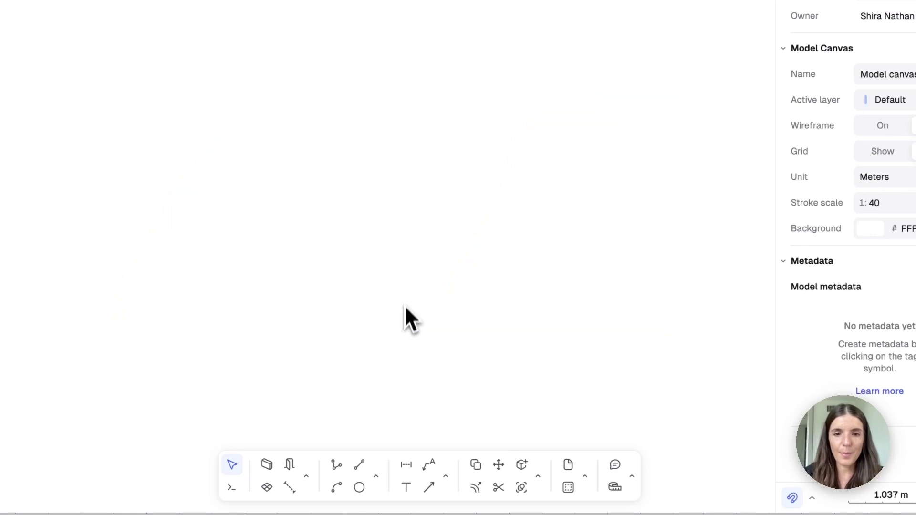
pyautogui.click(377, 476)
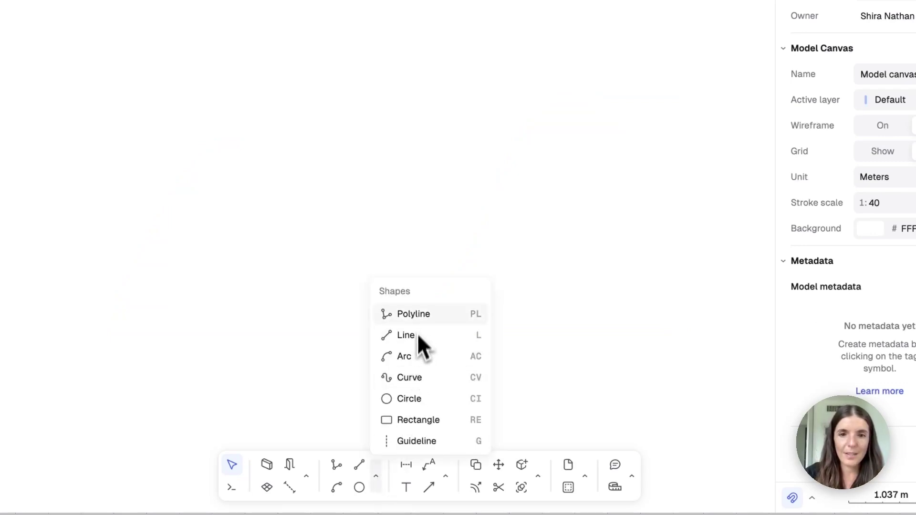
pyautogui.click(417, 399)
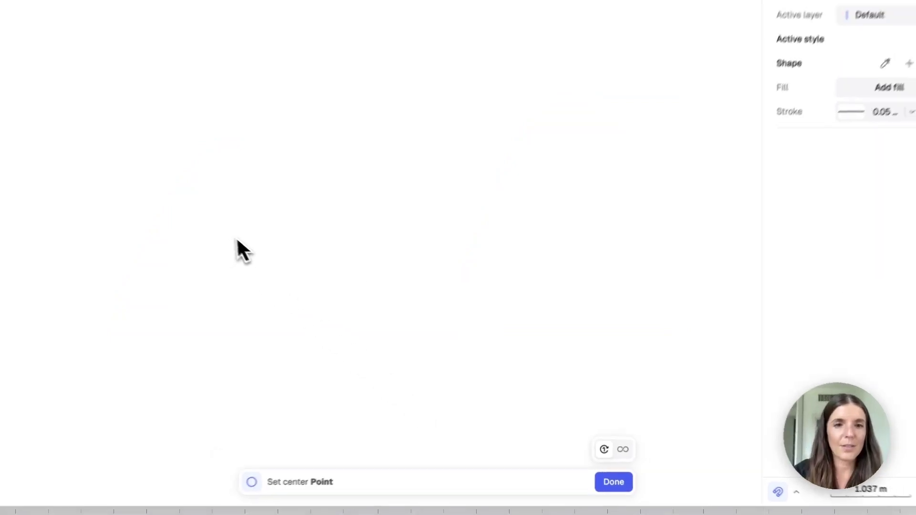
pyautogui.click(210, 220)
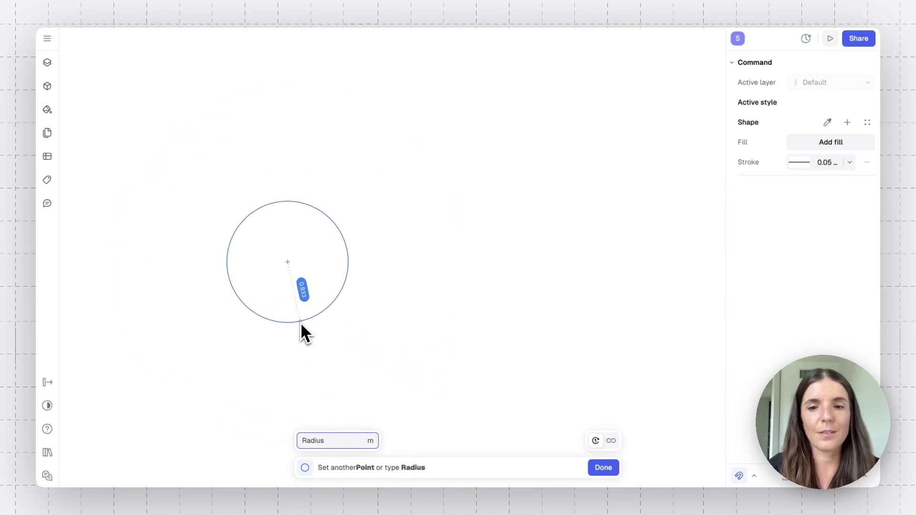
pyautogui.write('1')
pyautogui.press('Return')
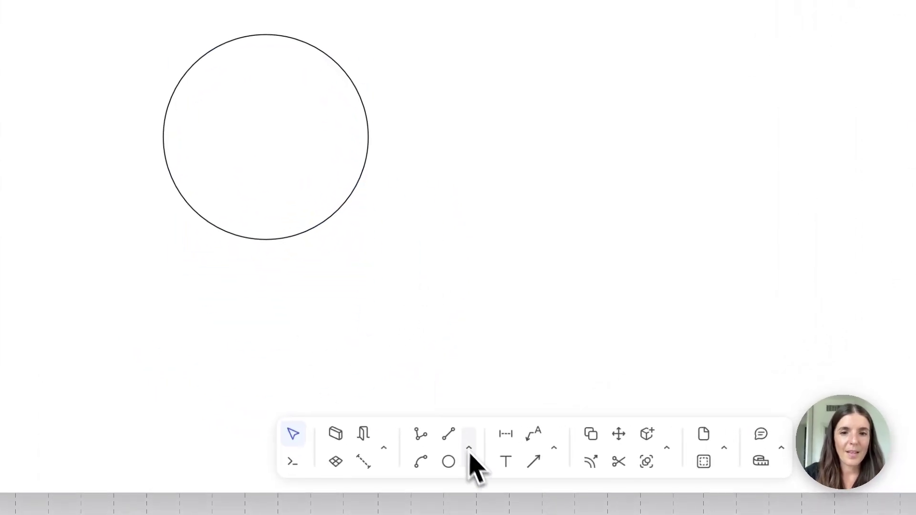
# Draw a tall rectangle to the right of the circle.
pyautogui.click(469, 451)
pyautogui.click(520, 378)
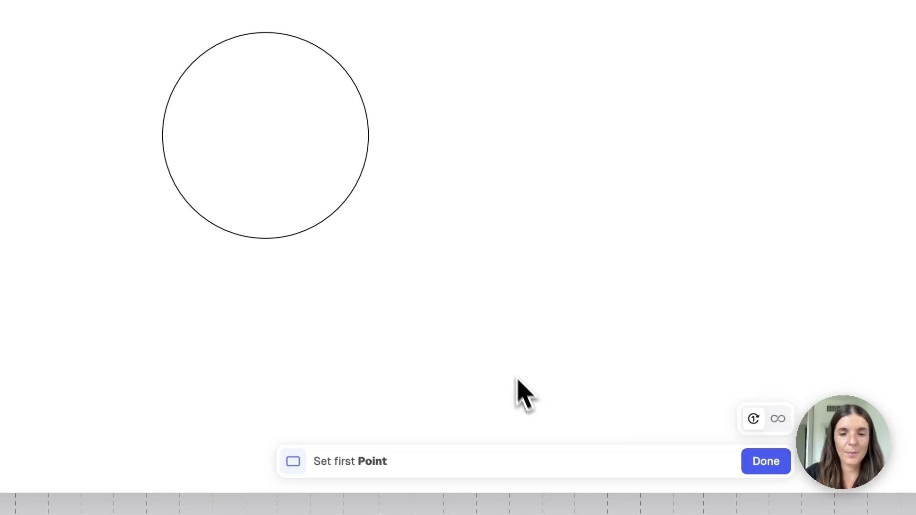
pyautogui.click(459, 270)
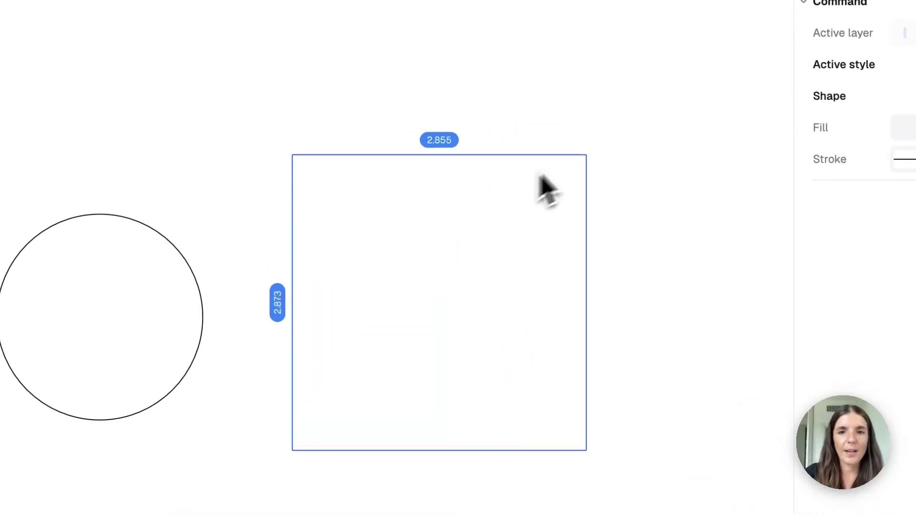
pyautogui.click(455, 201)
pyautogui.click(535, 262)
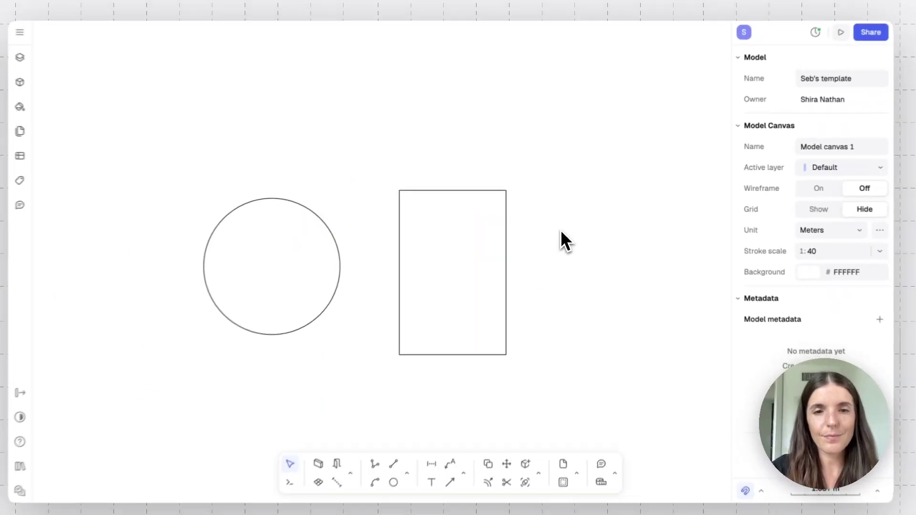
# Delete the circle and rectangle, then place a horizontal guideline along the terrace wall edge.
pyautogui.moveTo(561, 232); pyautogui.dragTo(301, 309)
pyautogui.press('Delete')
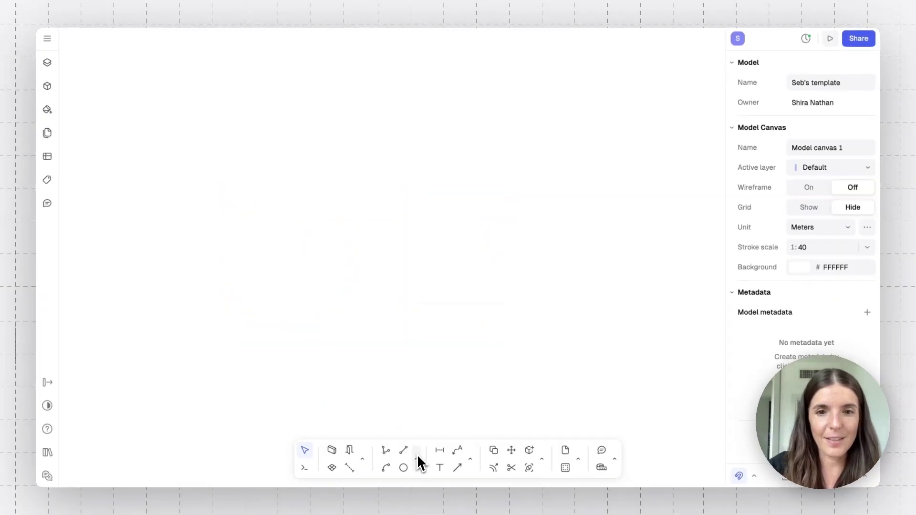
pyautogui.click(417, 456)
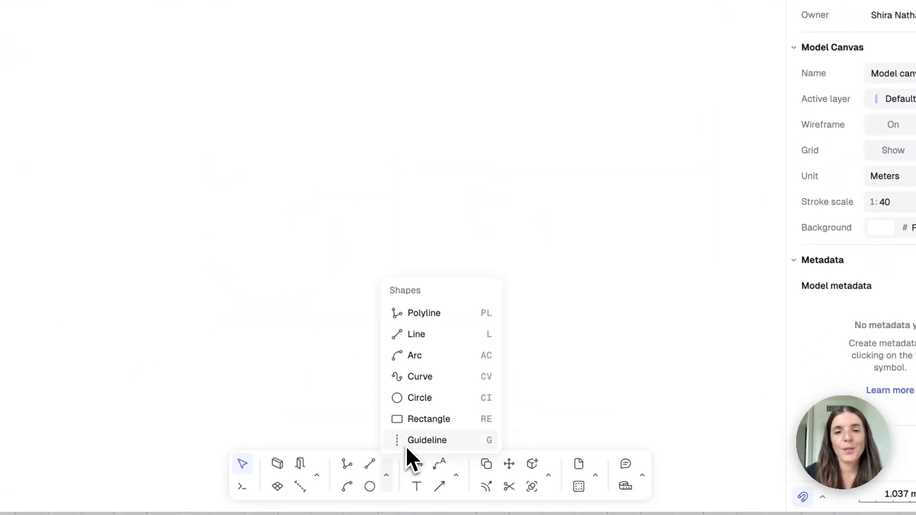
pyautogui.click(408, 445)
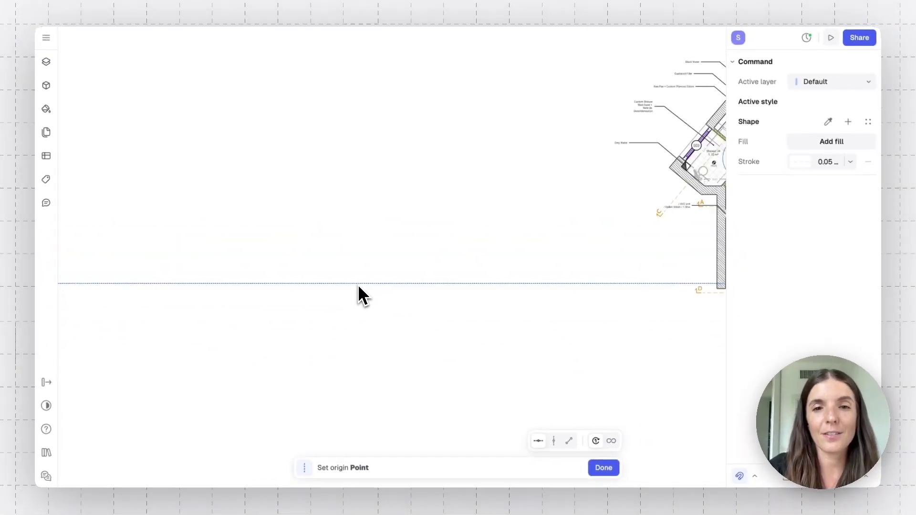
pyautogui.hscroll(10, 358, 286)
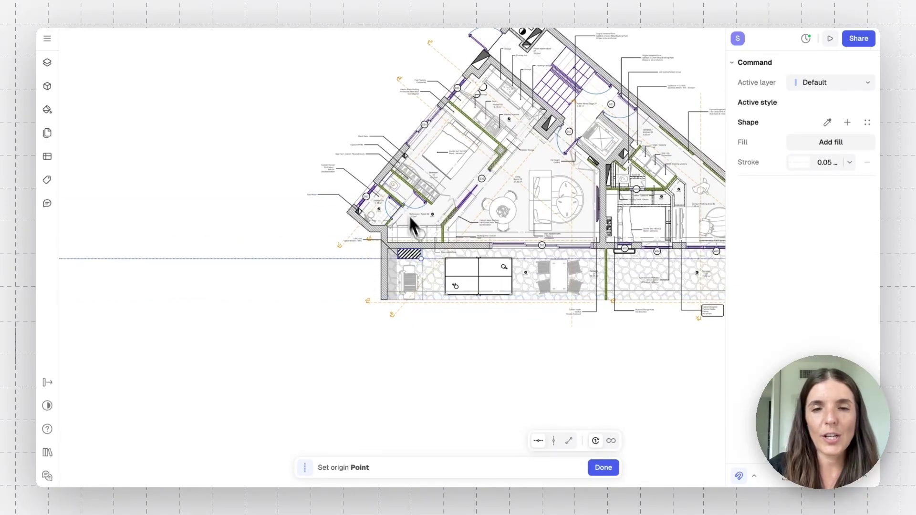
pyautogui.keyDown('ctrl'); pyautogui.scroll(5, 381, 356); pyautogui.keyUp('ctrl')
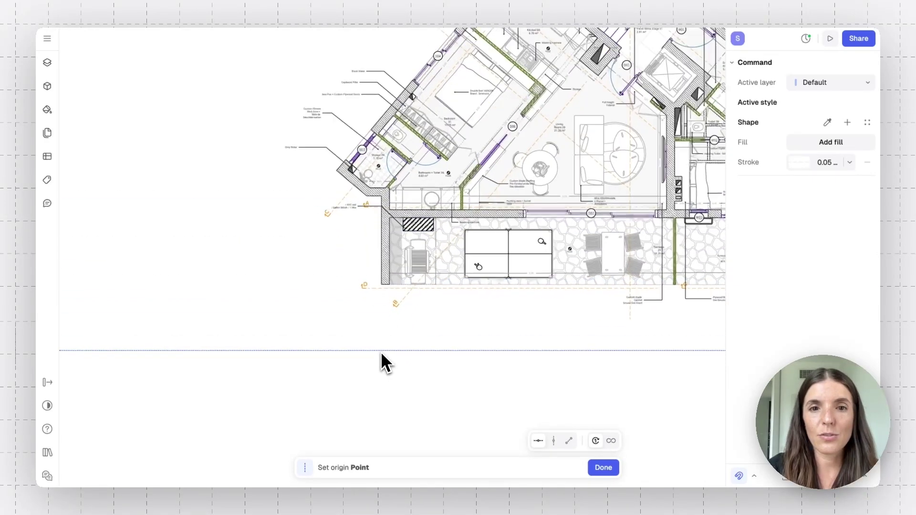
pyautogui.scroll(2, 383, 231)
pyautogui.hscroll(5, 382, 230)
pyautogui.scroll(2, 382, 230)
pyautogui.keyDown('ctrl'); pyautogui.scroll(-1, 382, 230); pyautogui.keyUp('ctrl')
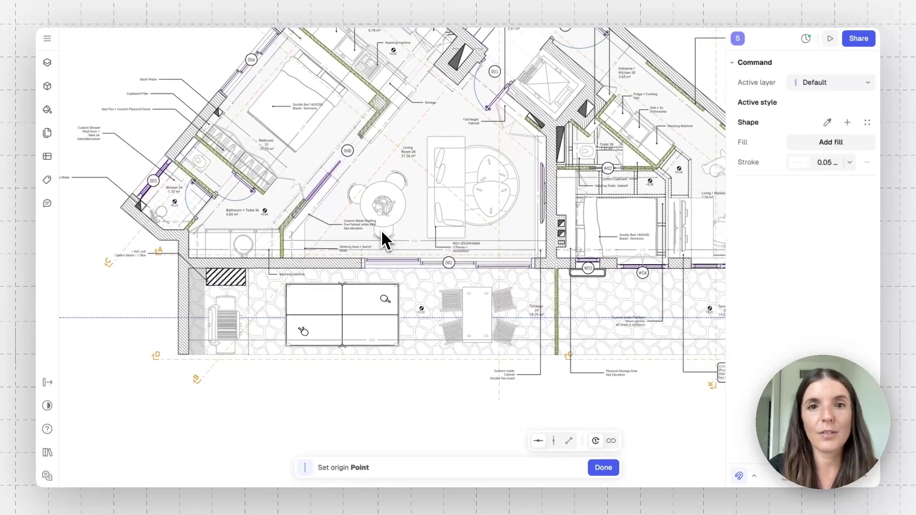
pyautogui.keyDown('ctrl'); pyautogui.scroll(1, 380, 239); pyautogui.keyUp('ctrl')
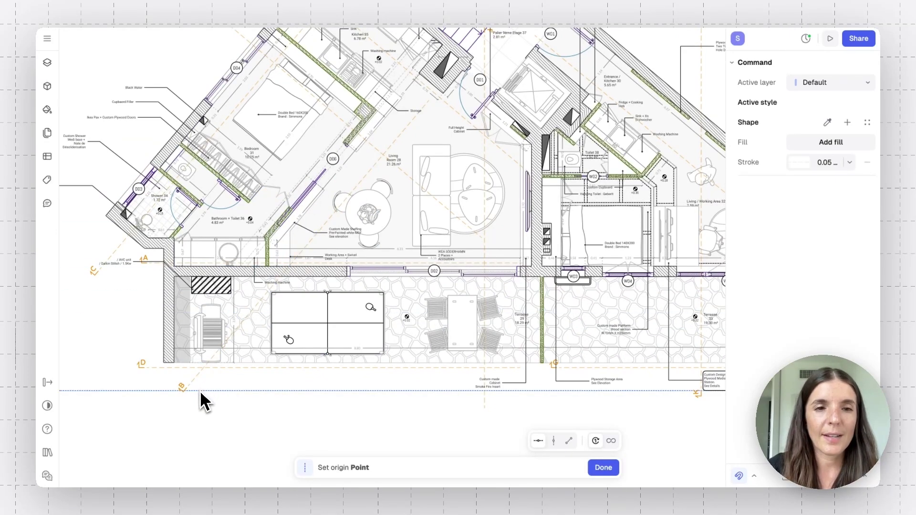
pyautogui.hscroll(-5, 199, 391)
pyautogui.keyDown('ctrl'); pyautogui.scroll(3, 270, 310); pyautogui.keyUp('ctrl')
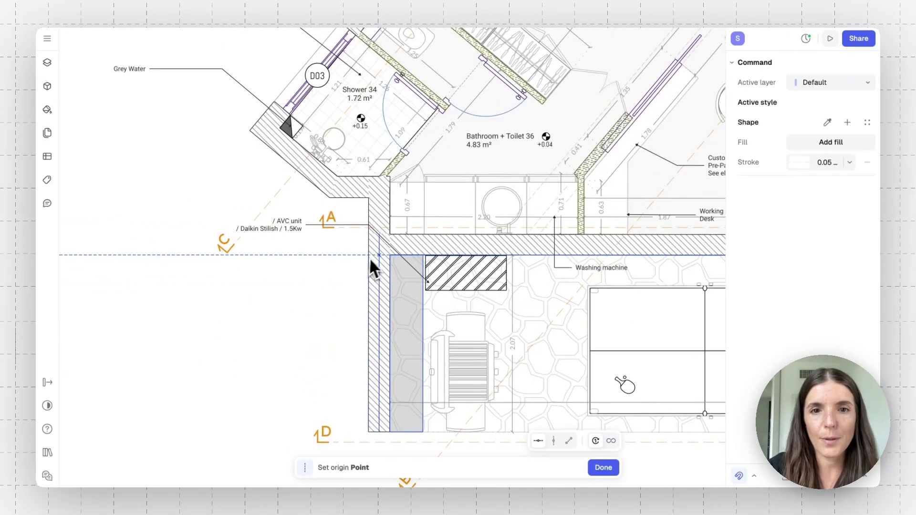
pyautogui.click(386, 256)
# Draw a 2.215 × 0.820 rectangle resting on the horizontal guideline.
pyautogui.hscroll(-5, 286, 281)
pyautogui.hscroll(-8, 284, 278)
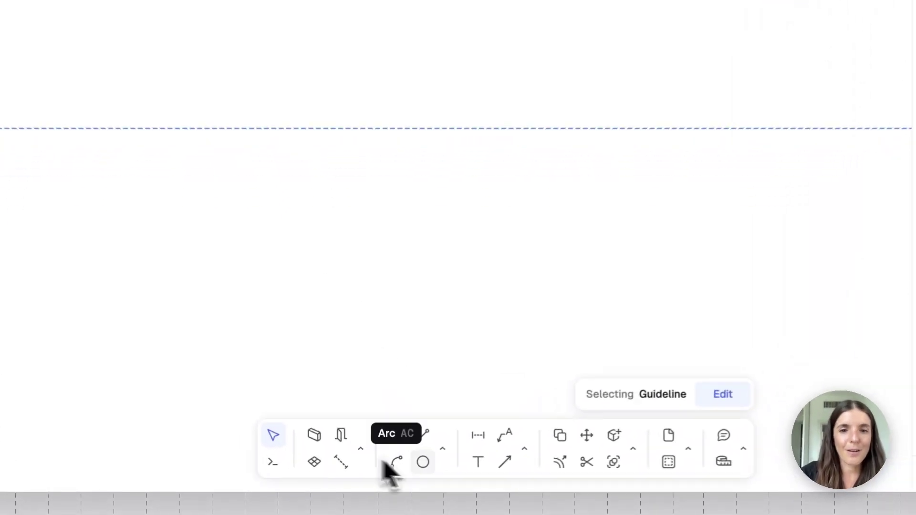
pyautogui.click(446, 447)
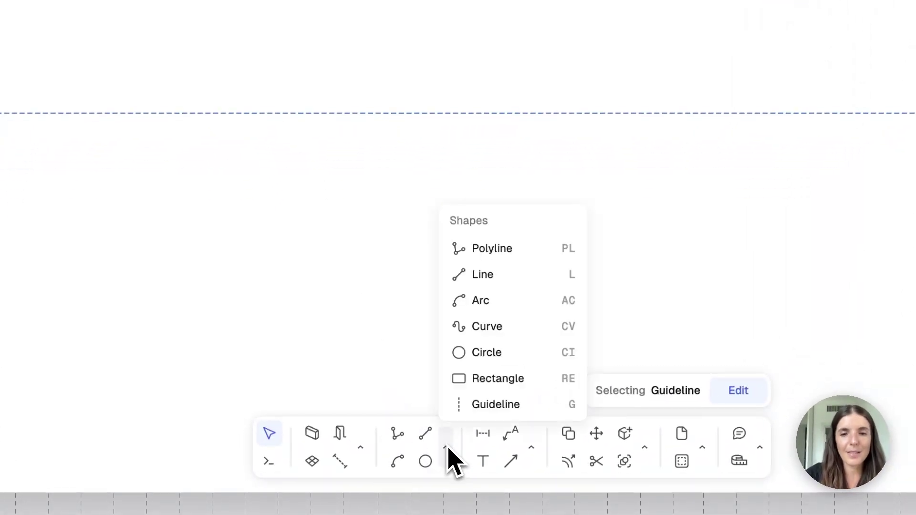
pyautogui.click(474, 380)
pyautogui.click(589, 214)
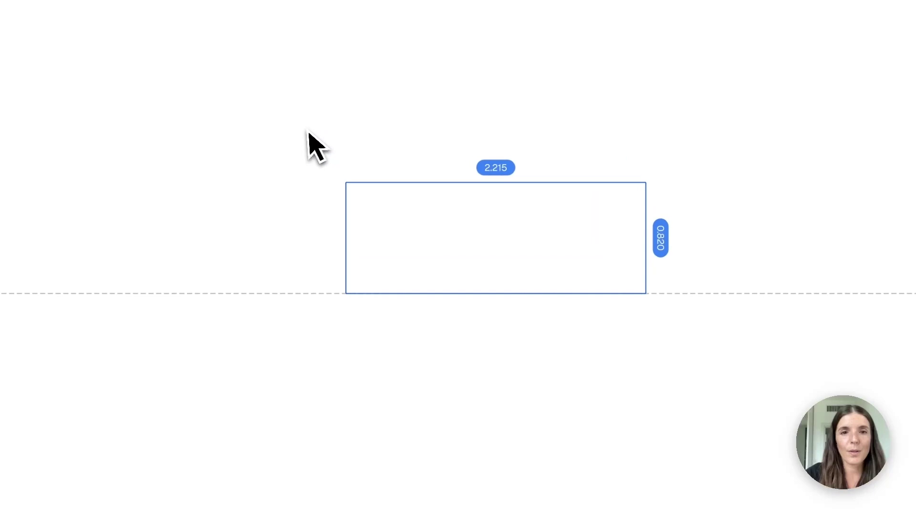
pyautogui.click(211, 128)
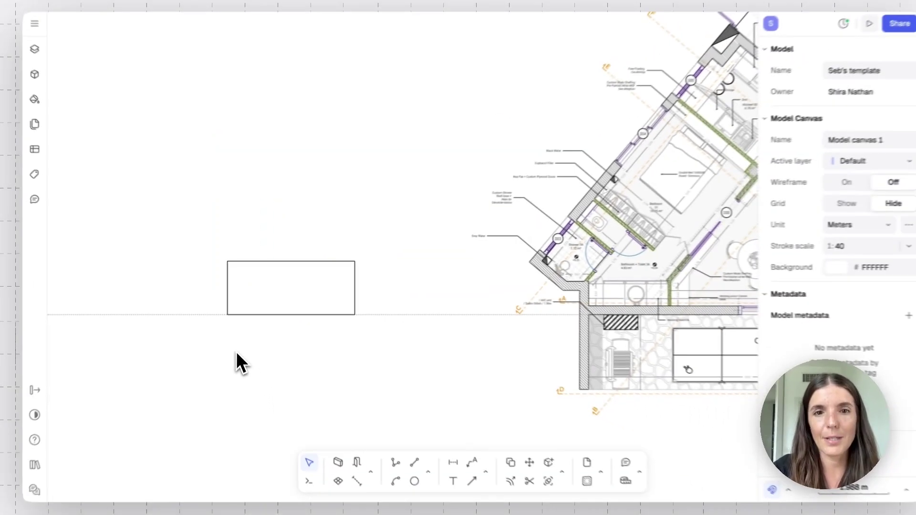
pyautogui.press('m')
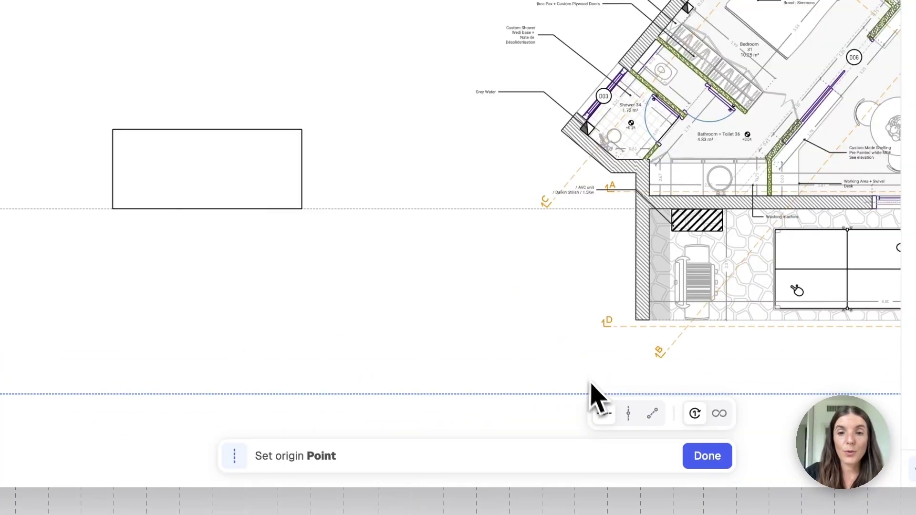
# Place a vertical guideline along the rectangle's right edge.
pyautogui.click(627, 419)
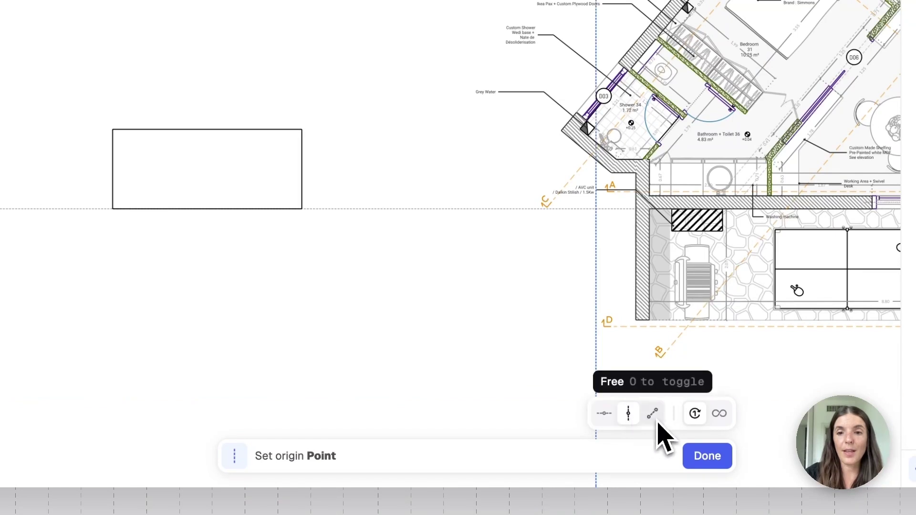
pyautogui.click(629, 422)
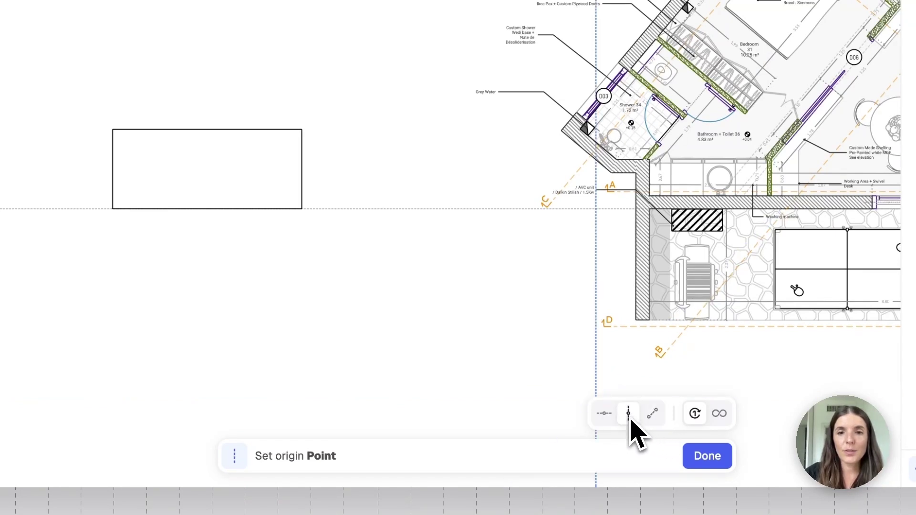
pyautogui.click(306, 220)
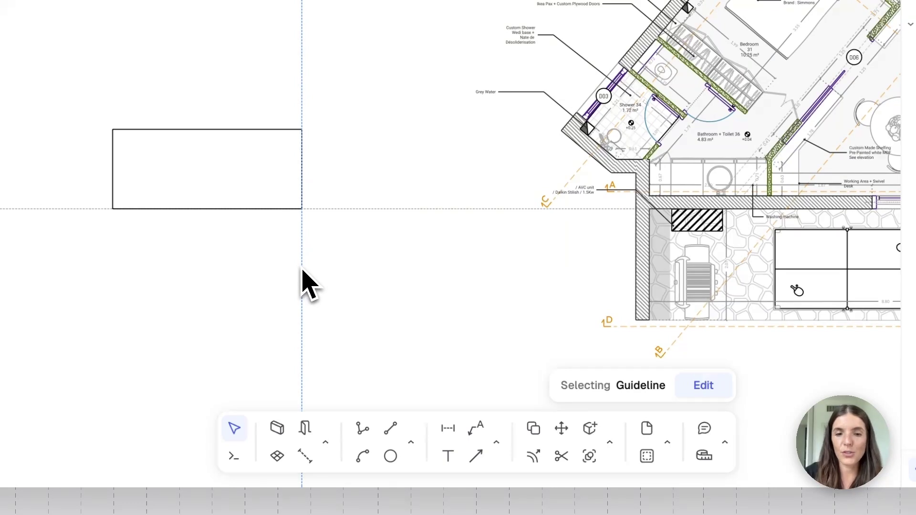
# Copy the vertical guideline onto the rectangle's left edge.
pyautogui.press('c')
pyautogui.click(303, 218)
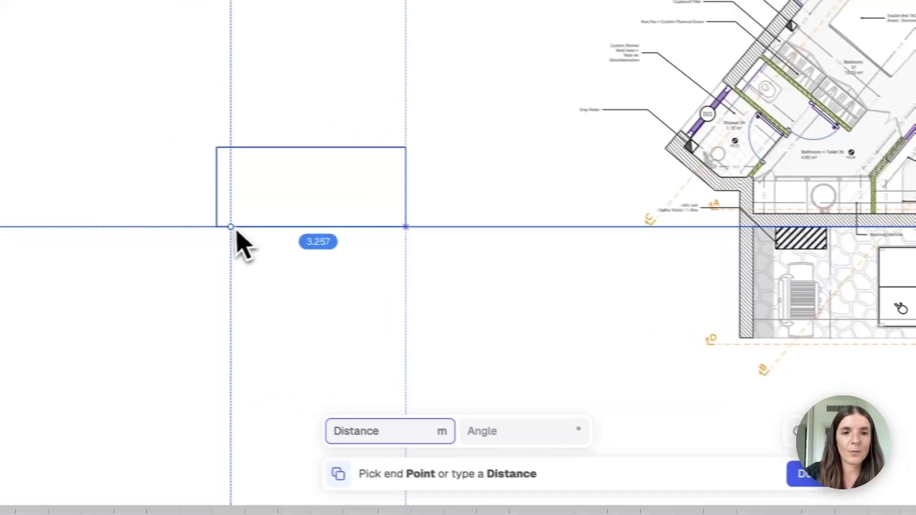
pyautogui.click(240, 237)
pyautogui.press('Escape')
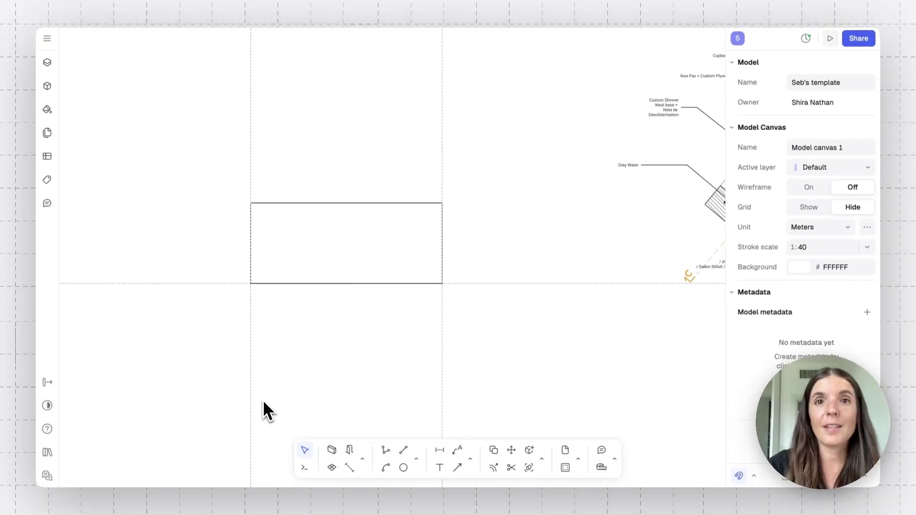
pyautogui.scroll(2, 266, 410)
pyautogui.hscroll(-2, 266, 410)
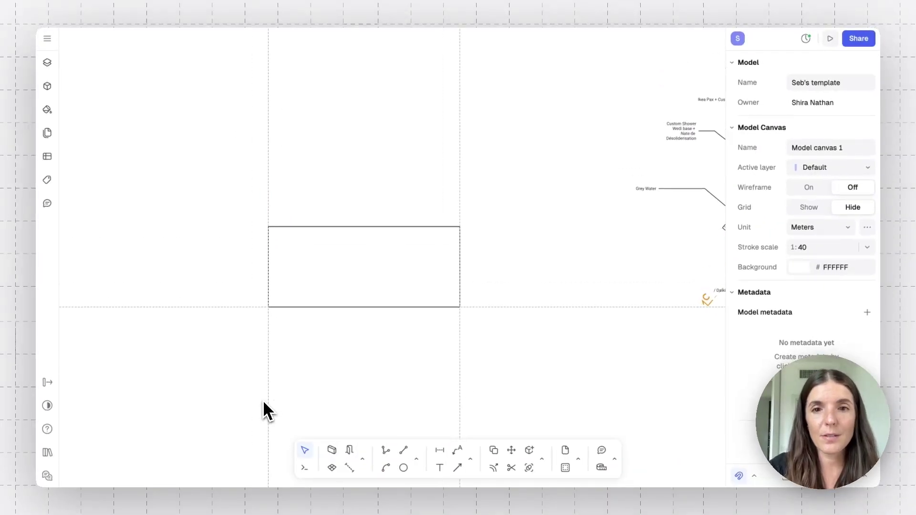
# Delete the practice rectangle with its three guidelines and fit the floor plan in view.
pyautogui.moveTo(241, 411); pyautogui.dragTo(227, 414)
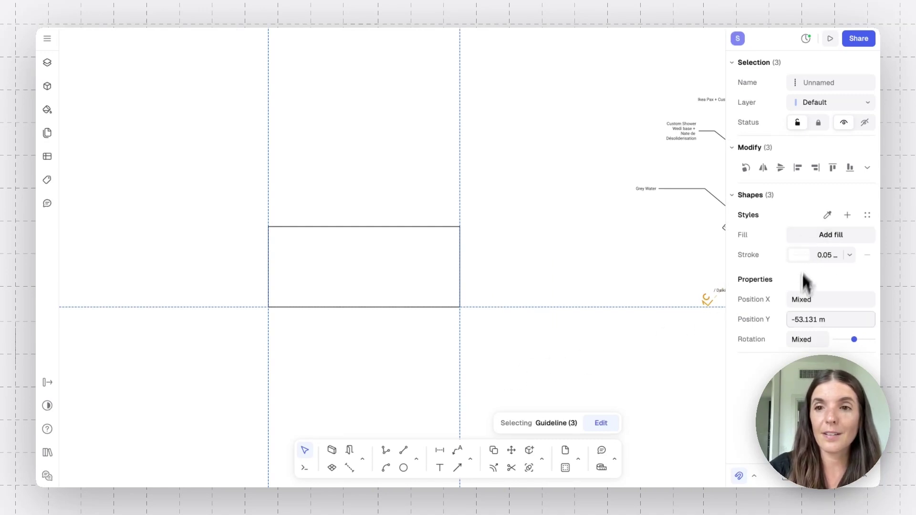
pyautogui.click(530, 233)
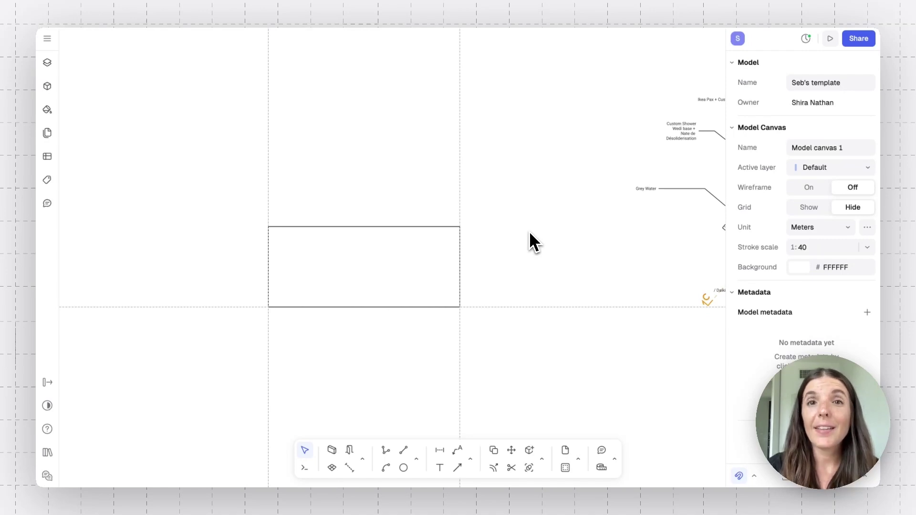
pyautogui.scroll(-5, 529, 233)
pyautogui.moveTo(497, 206); pyautogui.dragTo(342, 328)
pyautogui.press('Delete')
pyautogui.hotkey('shift', '1')
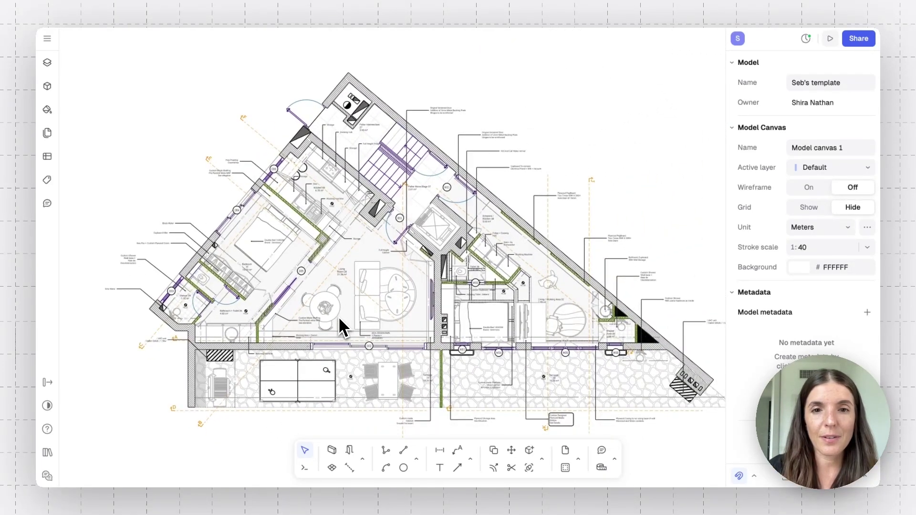
pyautogui.scroll(-2, 341, 328)
pyautogui.keyDown('ctrl'); pyautogui.scroll(10, 340, 320); pyautogui.keyUp('ctrl')
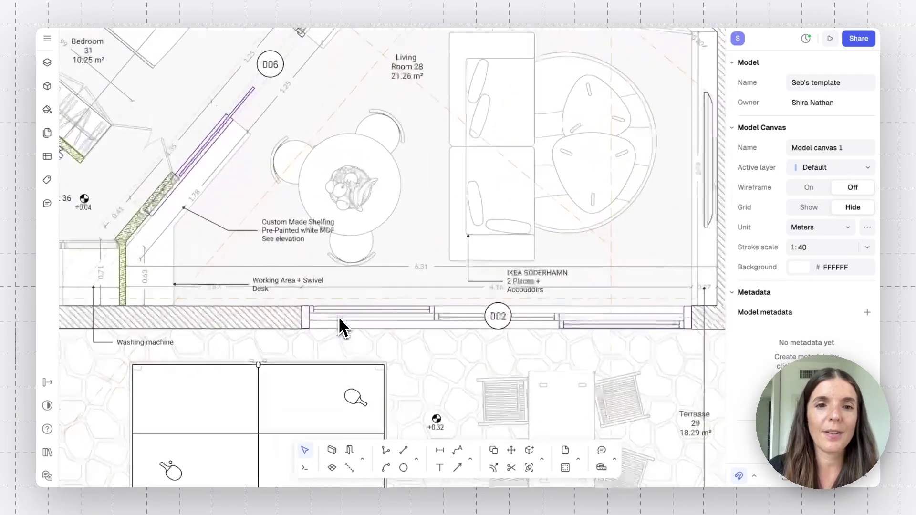
pyautogui.scroll(-10, 339, 319)
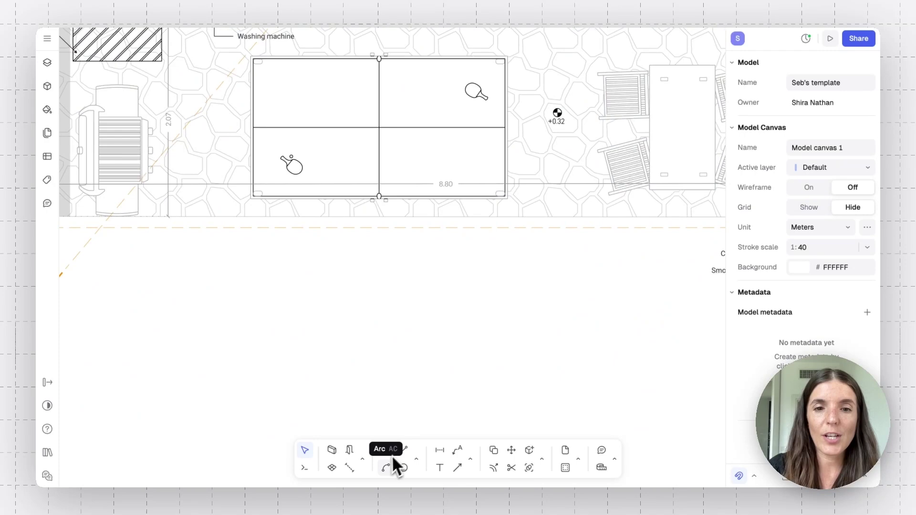
pyautogui.click(334, 453)
pyautogui.click(298, 365)
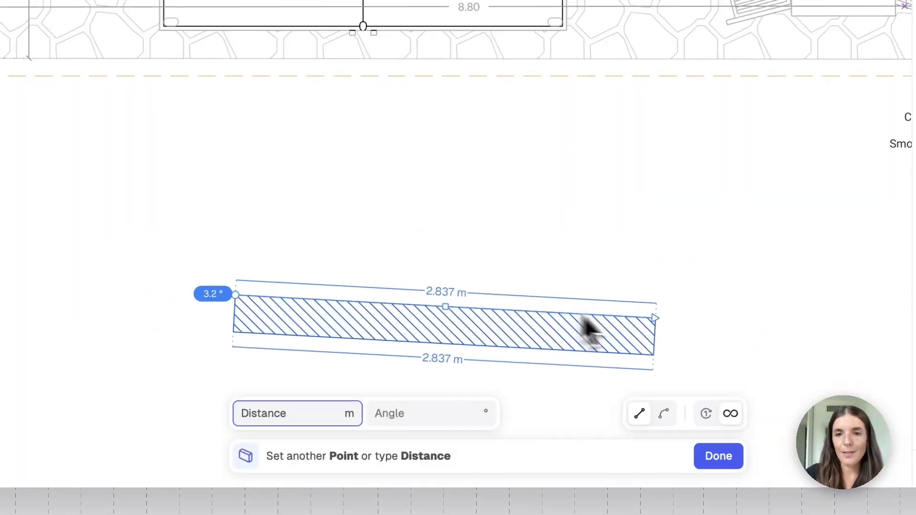
pyautogui.scroll(-5, 701, 310)
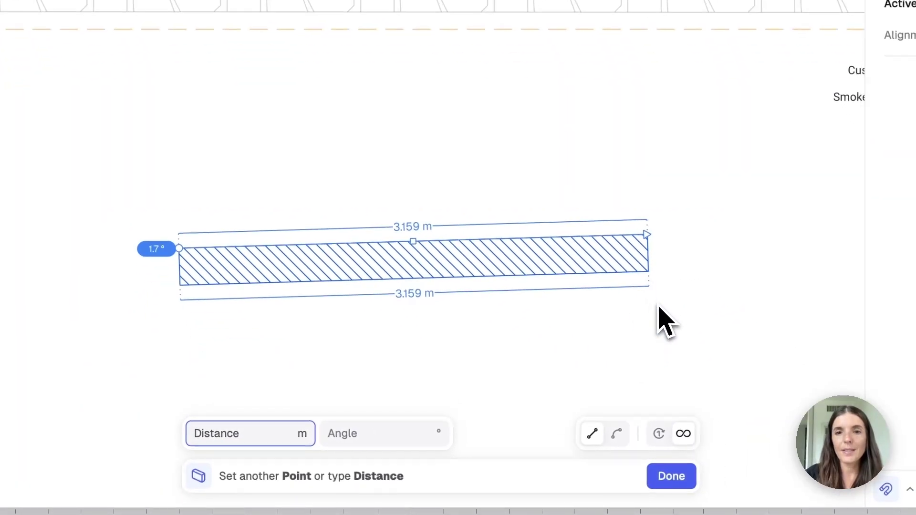
pyautogui.click(633, 195)
pyautogui.scroll(-4, 628, 374)
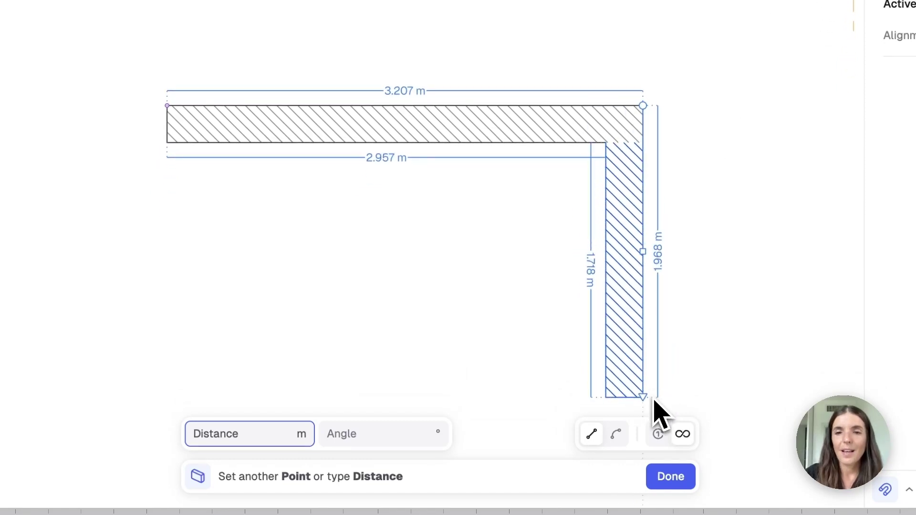
pyautogui.keyDown('ctrl'); pyautogui.scroll(-3, 654, 403); pyautogui.keyUp('ctrl')
pyautogui.scroll(-3, 654, 406)
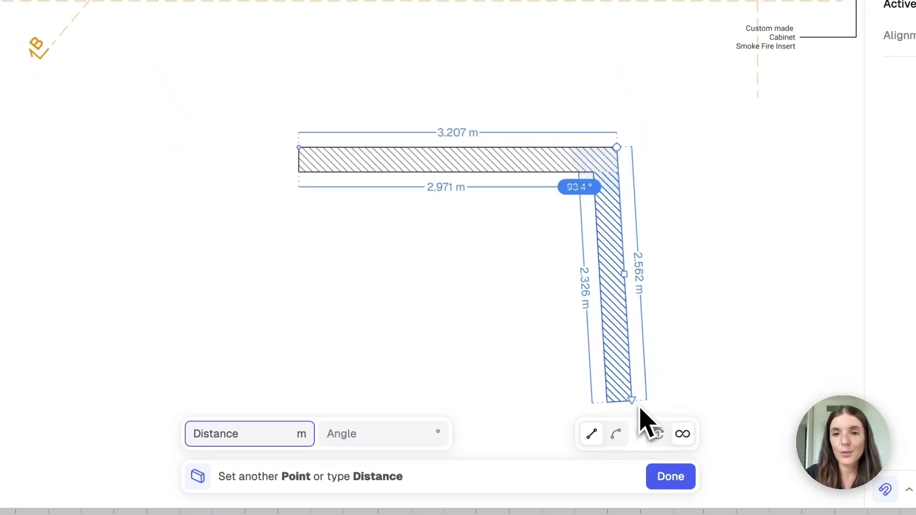
pyautogui.click(617, 384)
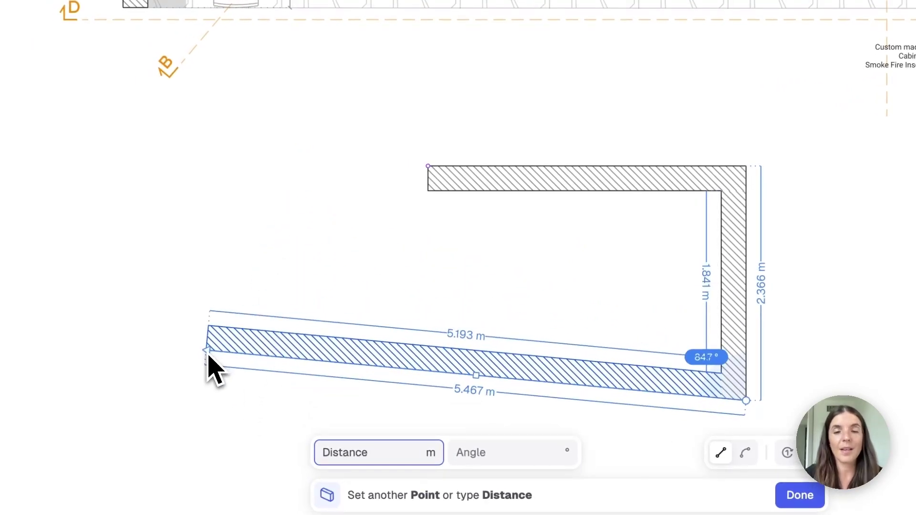
pyautogui.press('Escape')
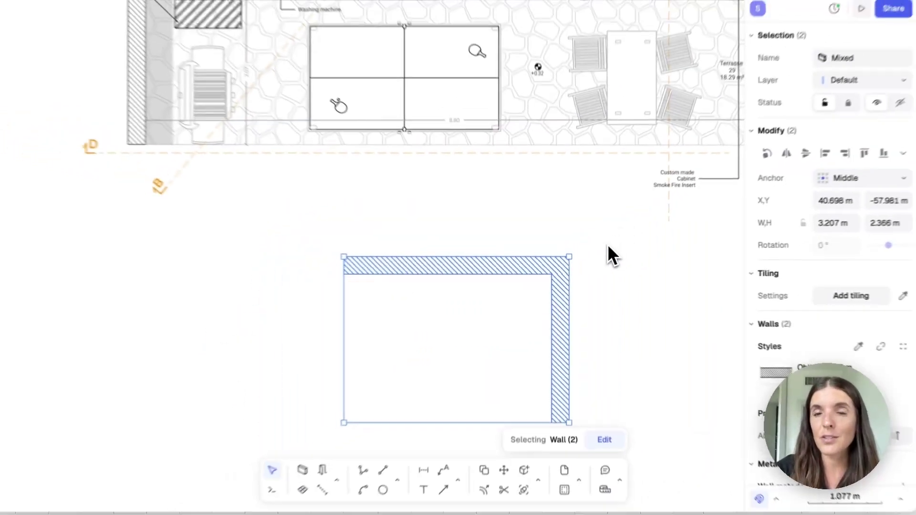
pyautogui.click(794, 138)
pyautogui.click(497, 341)
pyautogui.press('Delete')
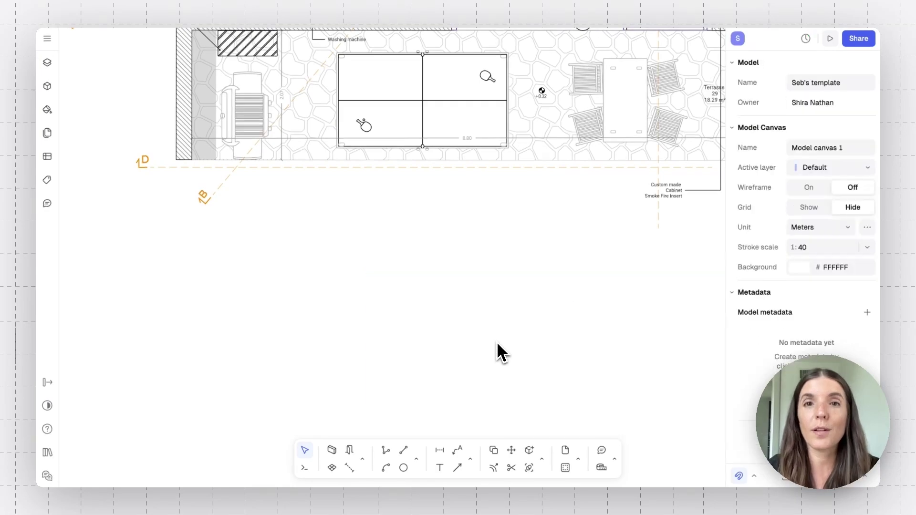
# Zoom out to show the entire triangular floor plan and its terrace.
pyautogui.keyDown('ctrl'); pyautogui.scroll(-5, 496, 342); pyautogui.keyUp('ctrl')
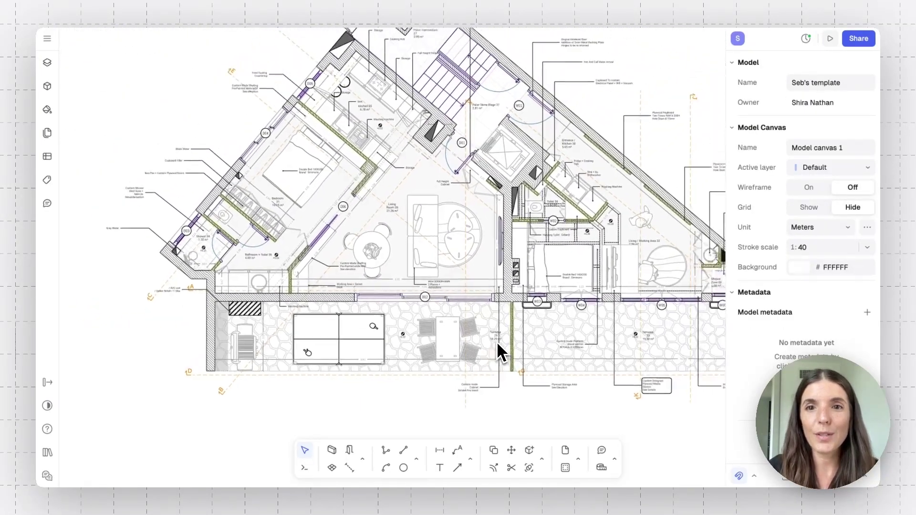